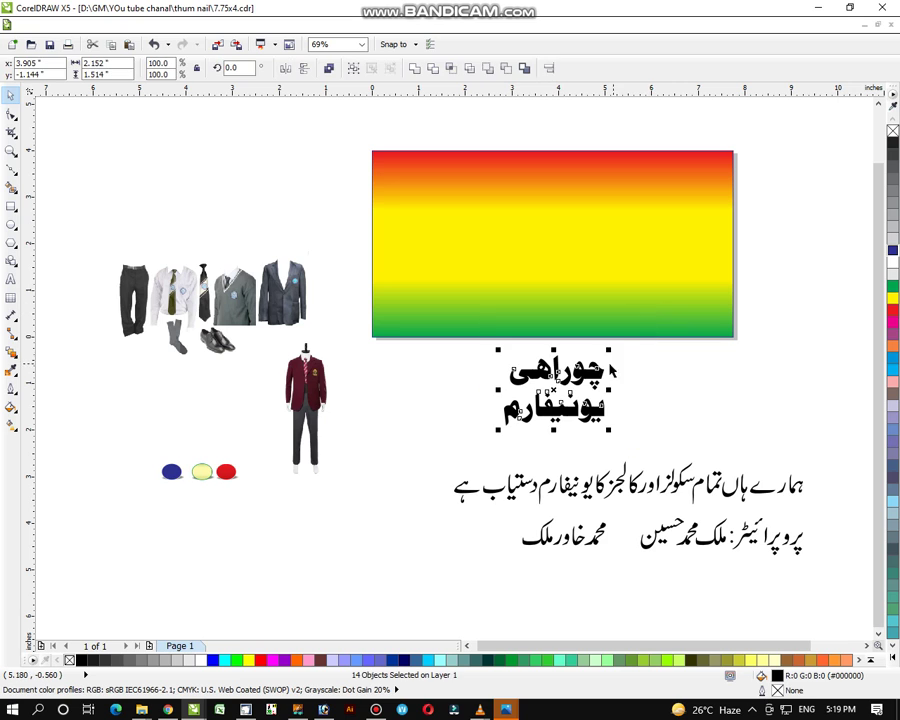
Enlarge the two-line Urdu title and move it onto the upper right of the gradient banner
{"action": "left_click_drag", "start_coordinate": [608, 352], "coordinate": [640, 326]}
{"action": "left_click_drag", "start_coordinate": [553, 390], "coordinate": [632, 215]}
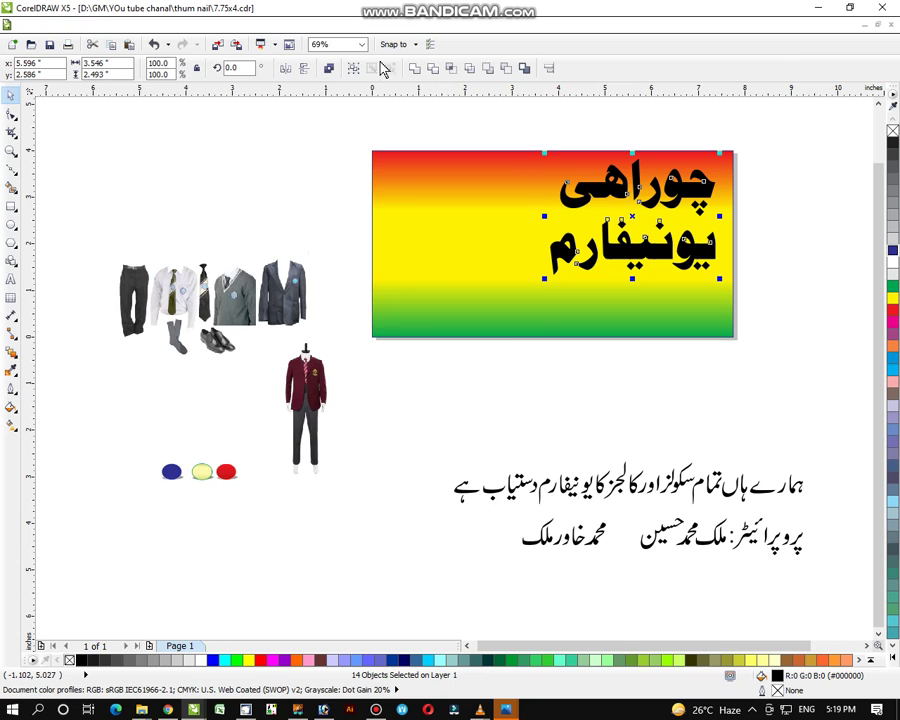
Combine the title into one curve and give it an 8 pt rounded-corner outline
{"action": "left_click", "coordinate": [413, 70]}
{"action": "left_click", "coordinate": [11, 388]}
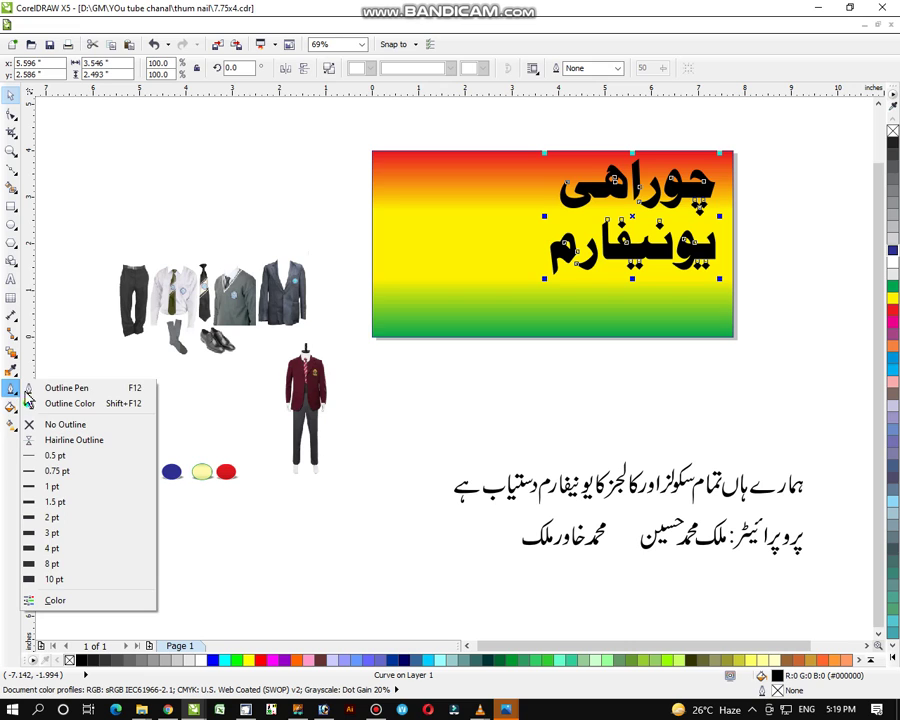
{"action": "left_click", "coordinate": [44, 390]}
{"action": "left_click", "coordinate": [368, 276]}
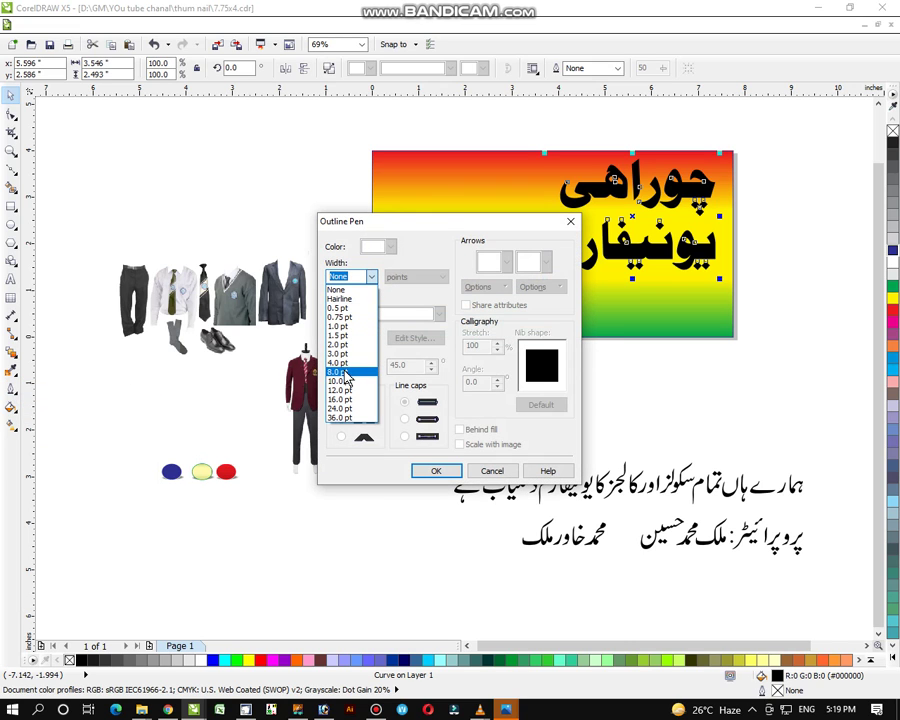
{"action": "left_click", "coordinate": [343, 371]}
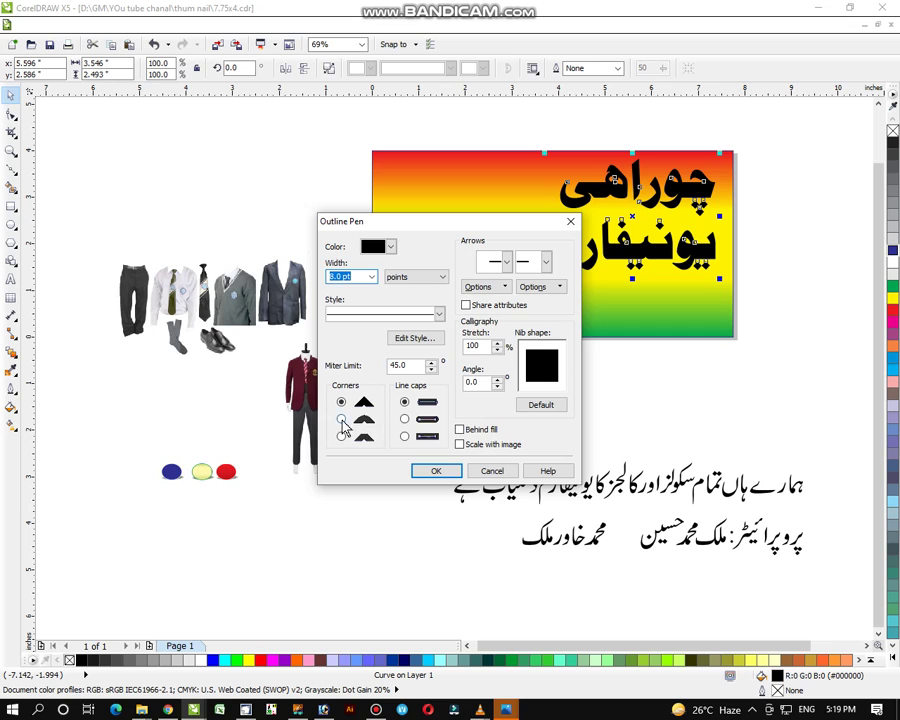
{"action": "left_click", "coordinate": [341, 419]}
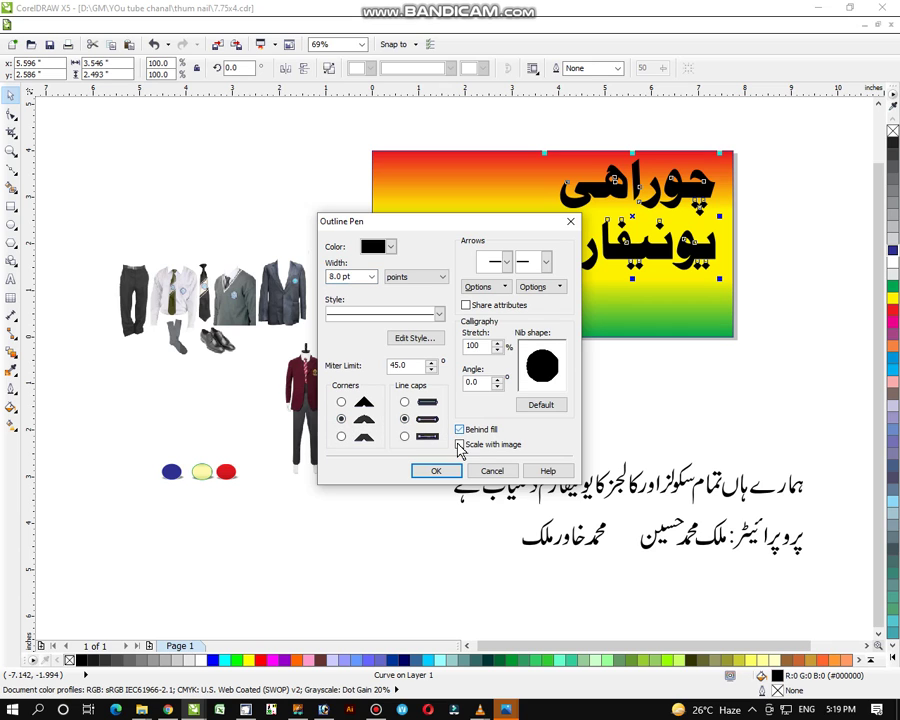
{"action": "left_click", "coordinate": [436, 471]}
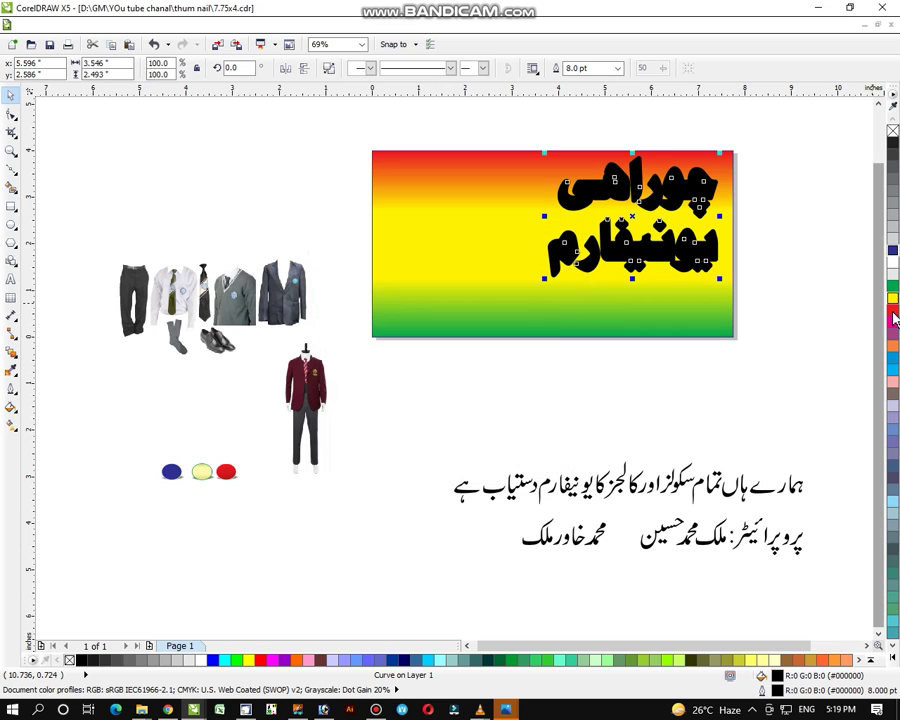
Colour the title's outline orange and widen it to 16 pt
{"action": "right_click", "coordinate": [892, 346]}
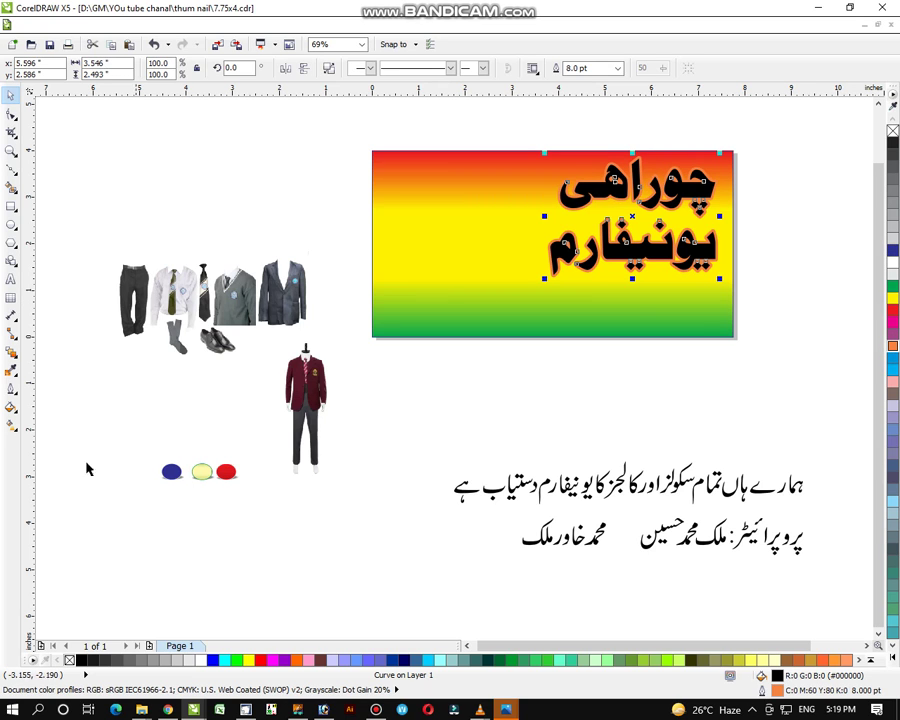
{"action": "left_click", "coordinate": [11, 389]}
{"action": "left_click", "coordinate": [40, 388]}
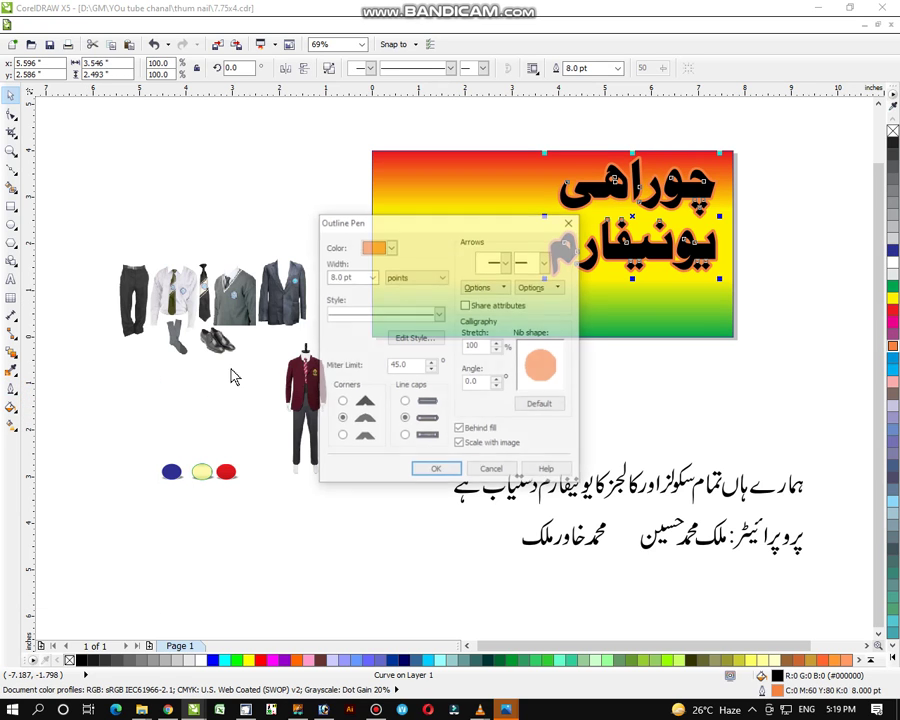
{"action": "left_click", "coordinate": [369, 277]}
{"action": "key", "text": "Down"}
{"action": "key", "text": "Down"}
{"action": "key", "text": "Down"}
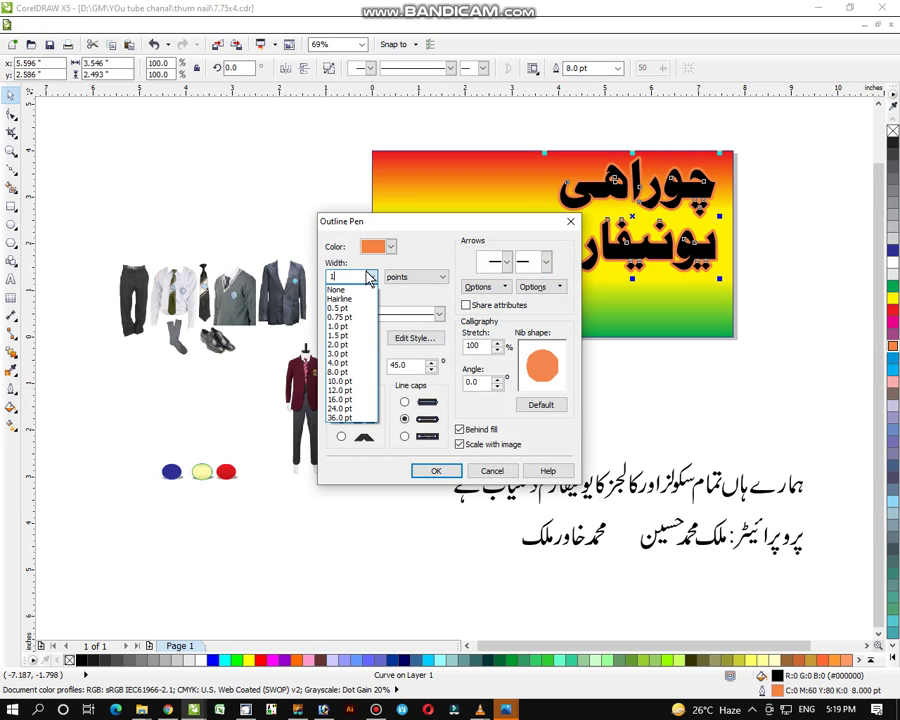
{"action": "key", "text": "Return"}
{"action": "left_click", "coordinate": [434, 472]}
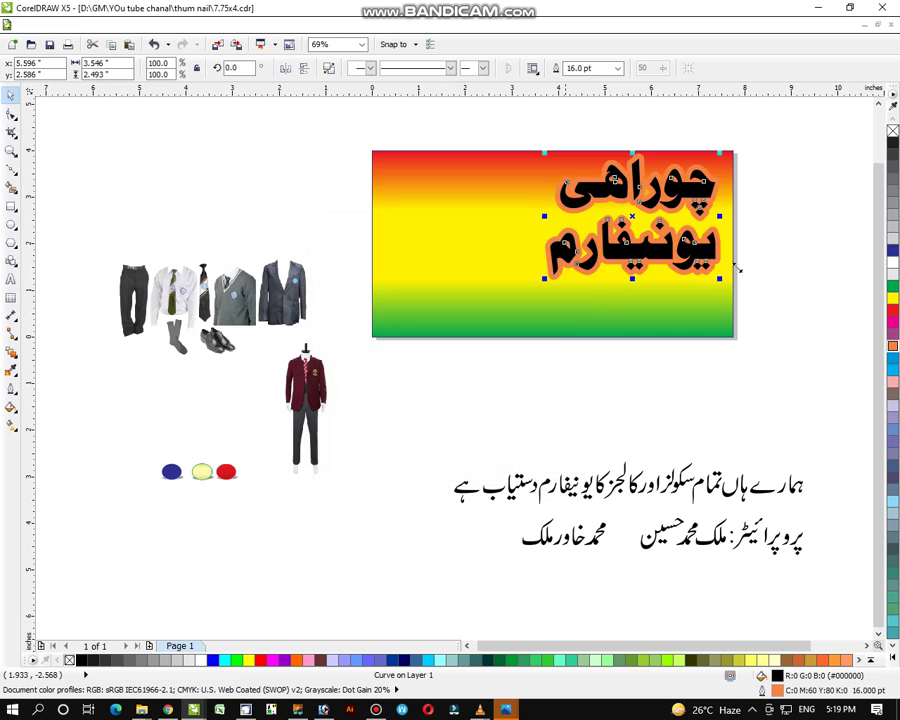
Reselect the title and reduce its outline width to 12 pt
{"action": "left_click_drag", "start_coordinate": [792, 144], "coordinate": [478, 322]}
{"action": "left_click", "coordinate": [11, 388]}
{"action": "left_click", "coordinate": [44, 387]}
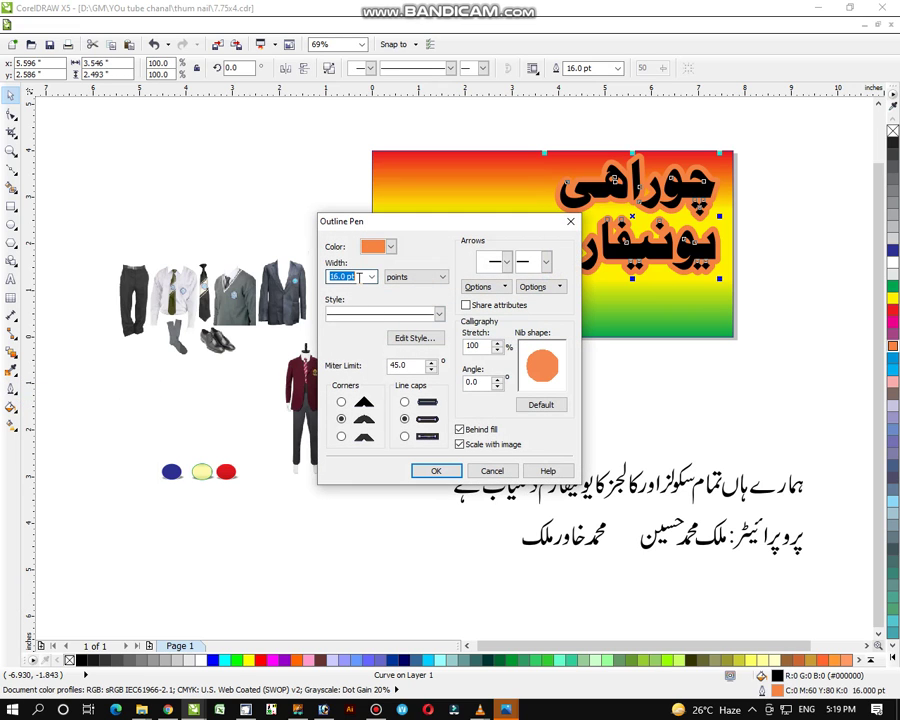
{"action": "type", "text": "12"}
{"action": "key", "text": "Return"}
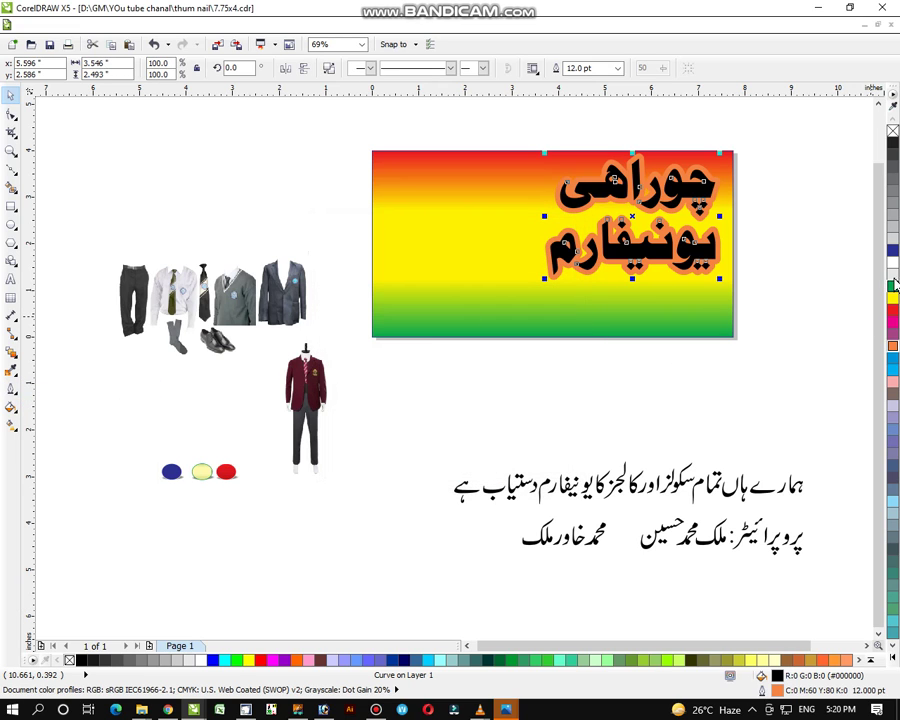
Fill the title blue with a white outline and nudge it up-left over its orange copy
{"action": "right_click", "coordinate": [893, 265]}
{"action": "left_click", "coordinate": [893, 250]}
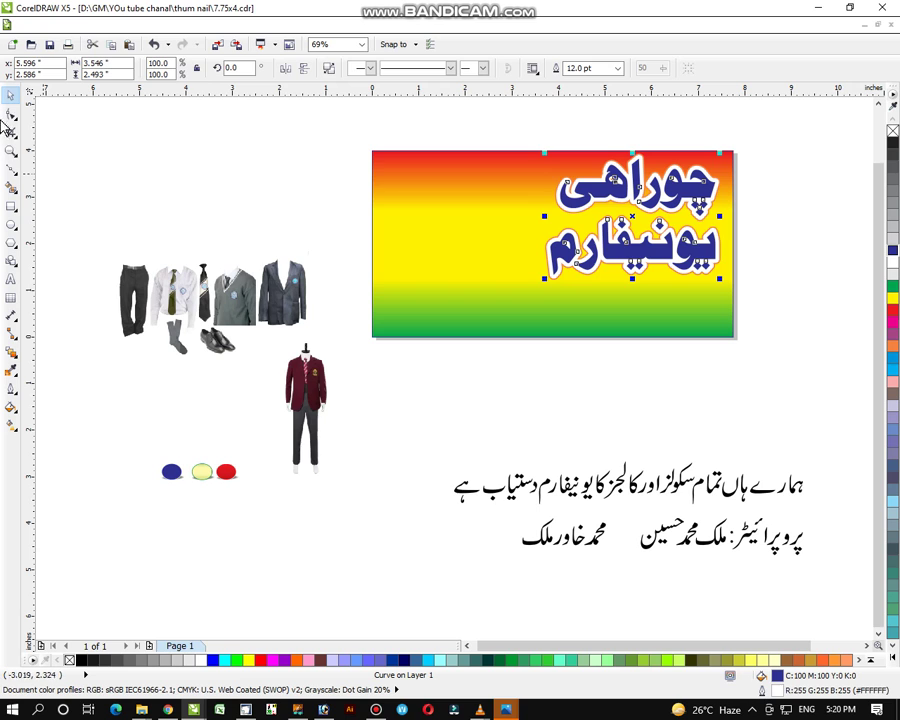
{"action": "left_click", "coordinate": [11, 150]}
{"action": "left_click_drag", "start_coordinate": [593, 160], "coordinate": [763, 335]}
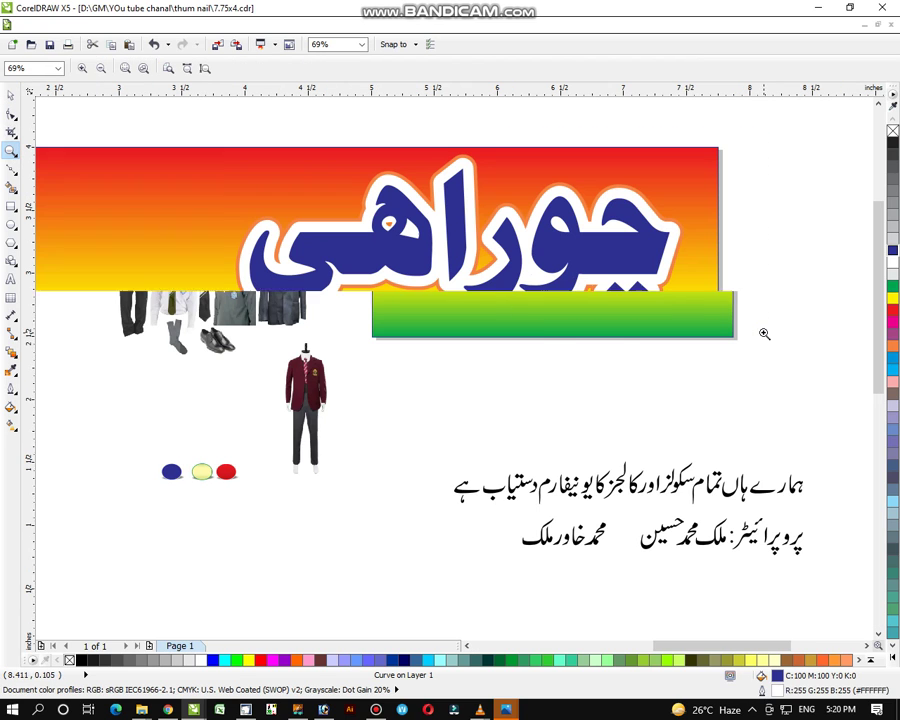
{"action": "left_click", "coordinate": [11, 95]}
{"action": "key", "text": "Escape"}
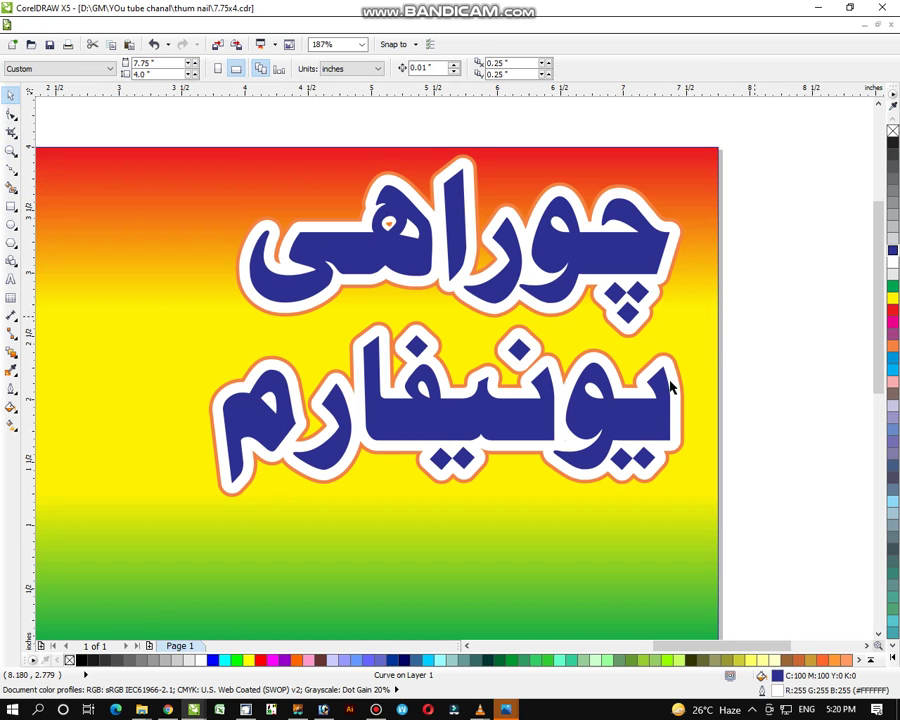
{"action": "left_click_drag", "start_coordinate": [643, 404], "coordinate": [636, 401]}
Group the blue title with its orange shadow and shrink the group slightly
{"action": "left_click", "coordinate": [789, 346]}
{"action": "left_click_drag", "start_coordinate": [147, 127], "coordinate": [778, 547]}
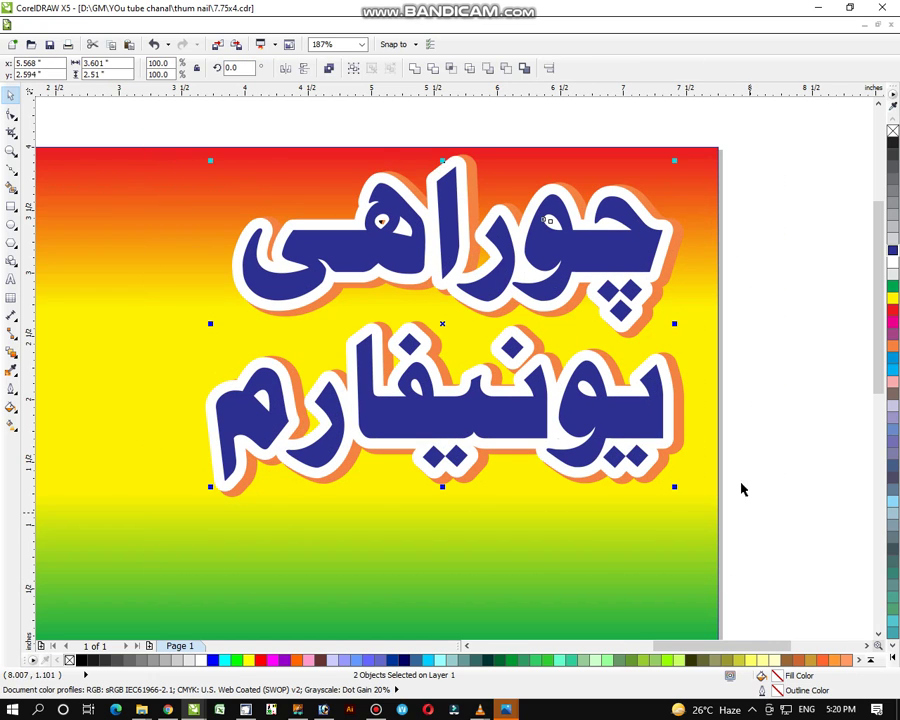
{"action": "key", "text": "ctrl+g"}
{"action": "left_click_drag", "start_coordinate": [676, 163], "coordinate": [664, 171]}
{"action": "left_click", "coordinate": [777, 216]}
Move the maroon-blazer figure onto the banner's left edge and resize it
{"action": "double_click", "coordinate": [11, 150]}
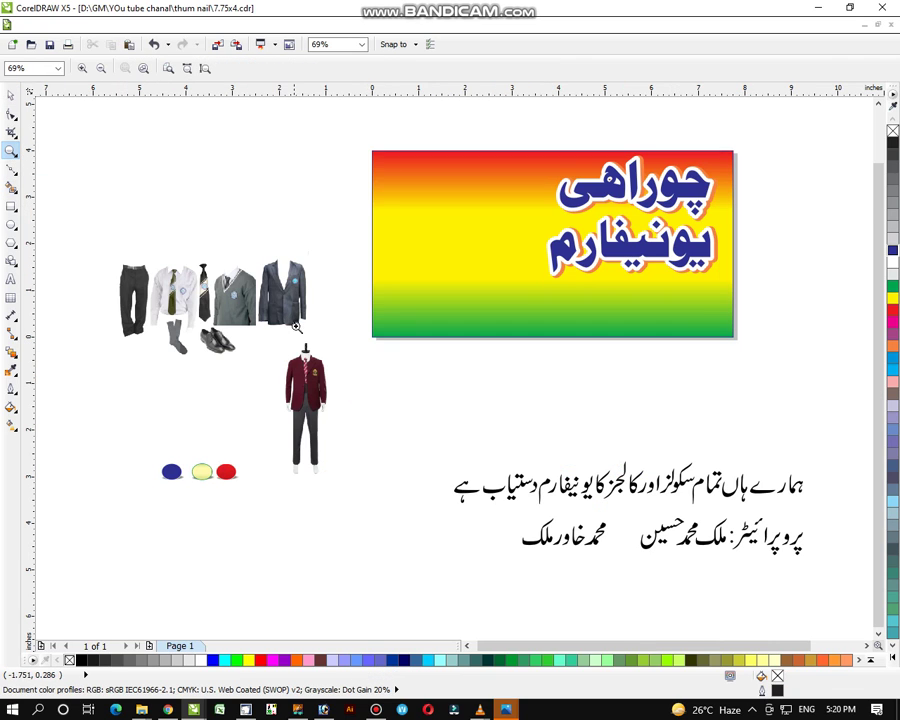
{"action": "left_click", "coordinate": [10, 94]}
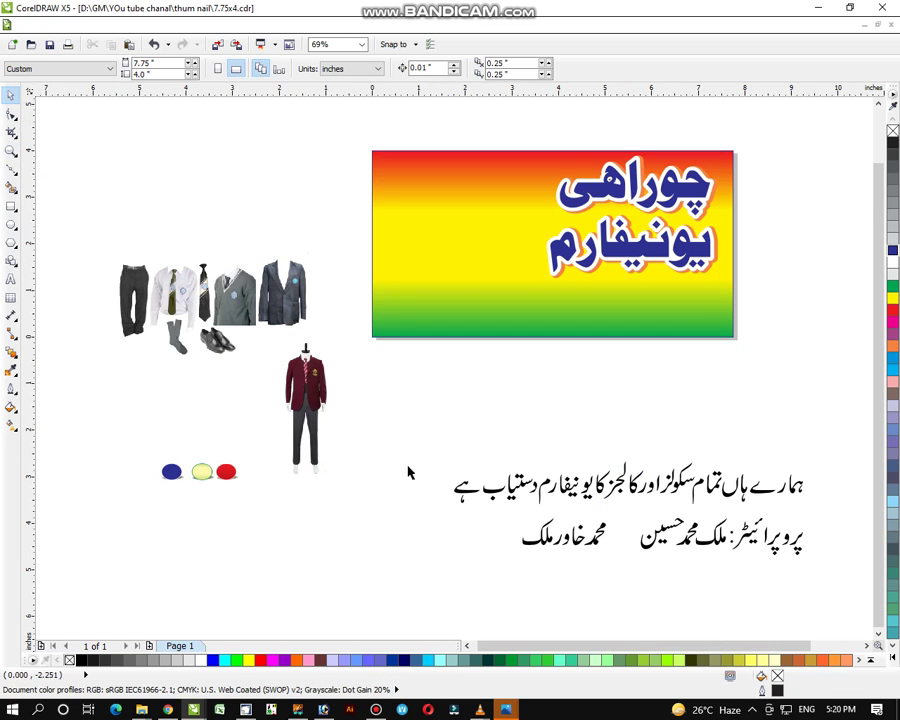
{"action": "left_click_drag", "start_coordinate": [318, 416], "coordinate": [437, 270]}
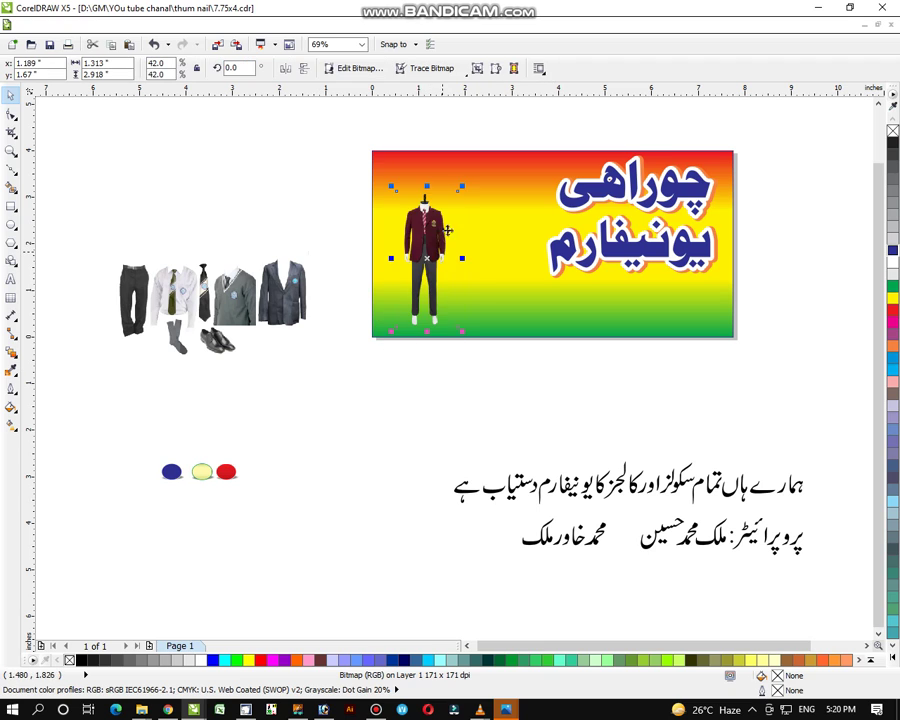
{"action": "left_click_drag", "start_coordinate": [463, 186], "coordinate": [474, 150]}
{"action": "left_click_drag", "start_coordinate": [424, 222], "coordinate": [406, 223]}
{"action": "left_click_drag", "start_coordinate": [430, 172], "coordinate": [460, 146]}
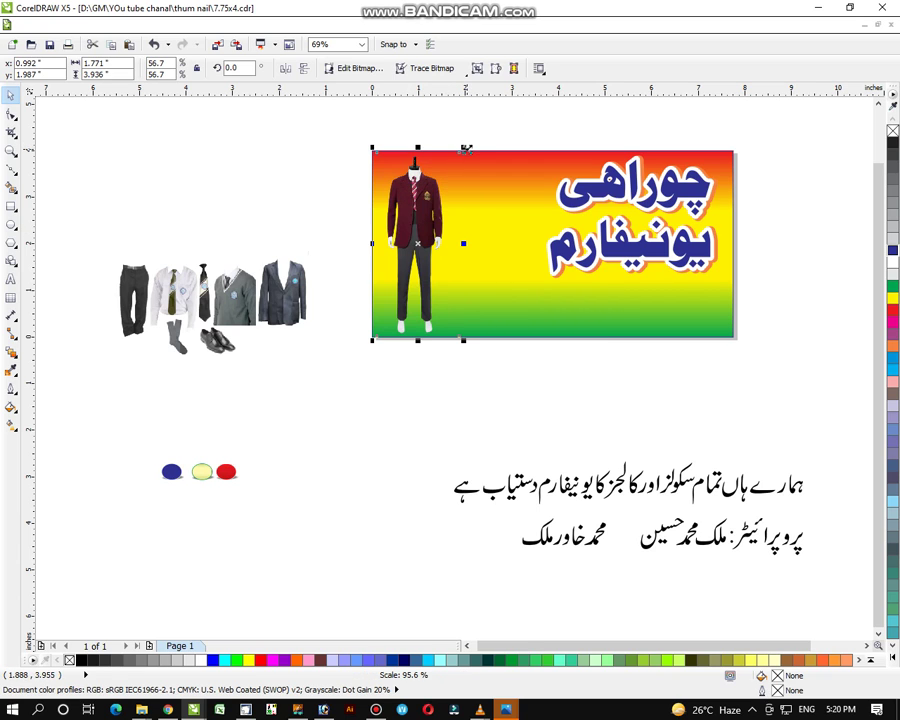
{"action": "left_click", "coordinate": [452, 345]}
PowerClip the blazer figure inside the banner as its container
{"action": "left_click", "coordinate": [417, 200]}
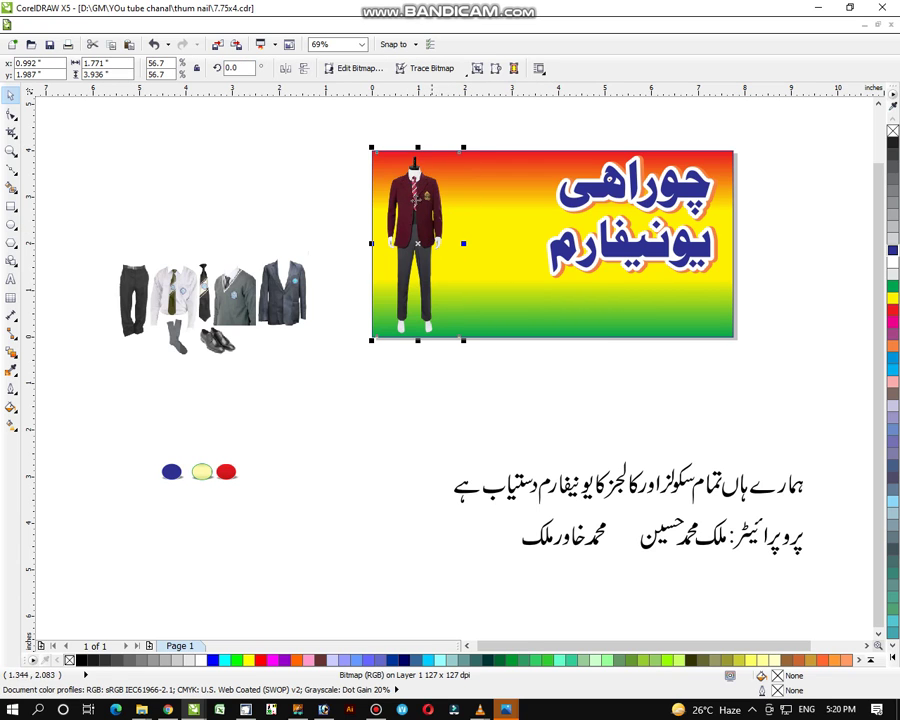
{"action": "left_click", "coordinate": [205, 25]}
{"action": "mouse_move", "coordinate": [310, 223]}
{"action": "left_click", "coordinate": [375, 224]}
{"action": "left_click", "coordinate": [538, 282]}
{"action": "left_click", "coordinate": [346, 432]}
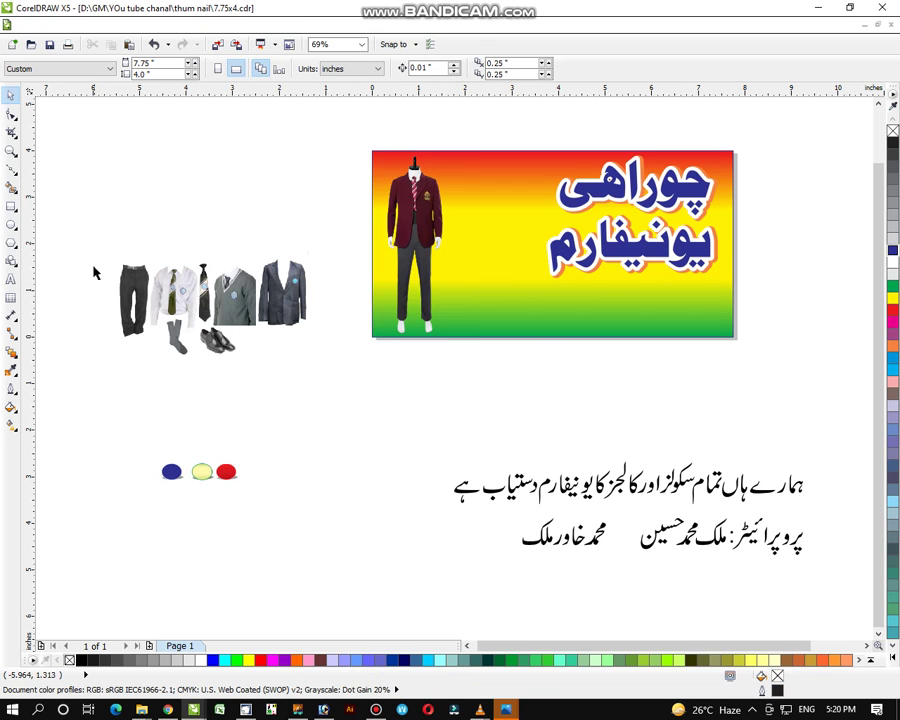
Move the uniform clothes strip onto the banner's bottom and scale it right of the mannequin
{"action": "left_click_drag", "start_coordinate": [203, 322], "coordinate": [542, 314]}
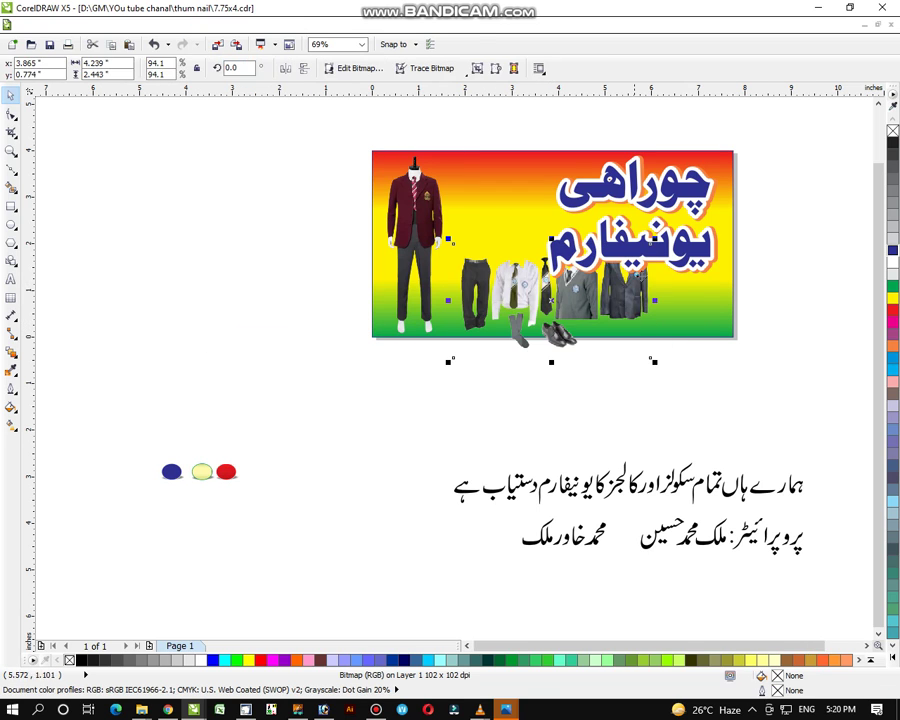
{"action": "left_click_drag", "start_coordinate": [654, 243], "coordinate": [544, 297]}
{"action": "left_click_drag", "start_coordinate": [745, 162], "coordinate": [540, 303]}
{"action": "left_click", "coordinate": [541, 311]}
{"action": "left_click_drag", "start_coordinate": [565, 351], "coordinate": [584, 356]}
{"action": "left_click_drag", "start_coordinate": [584, 311], "coordinate": [604, 316]}
{"action": "left_click_drag", "start_coordinate": [559, 353], "coordinate": [596, 345]}
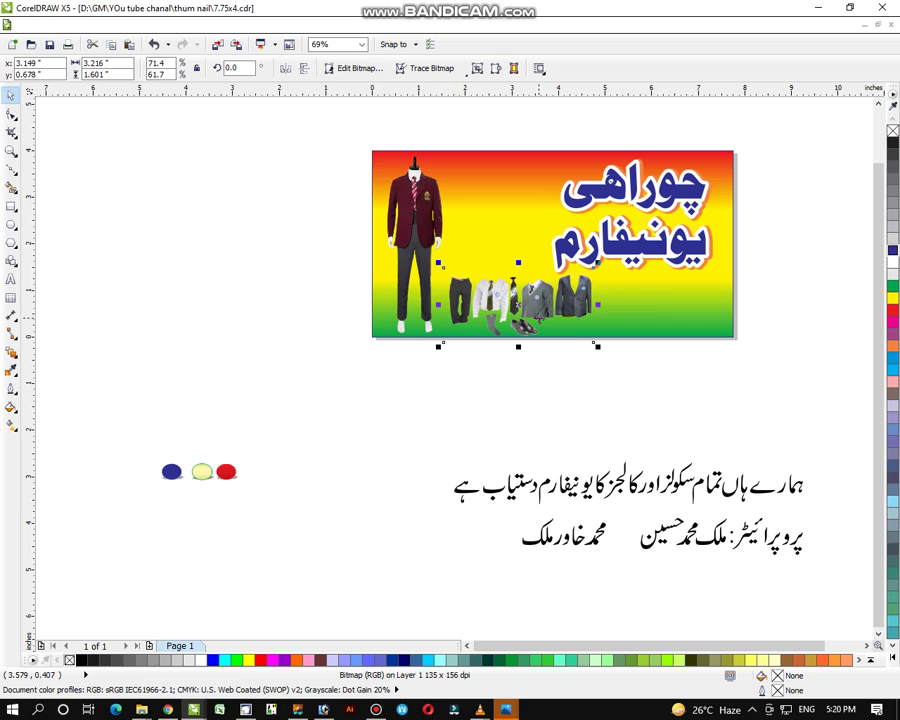
{"action": "left_click", "coordinate": [539, 370]}
{"action": "left_click", "coordinate": [484, 313]}
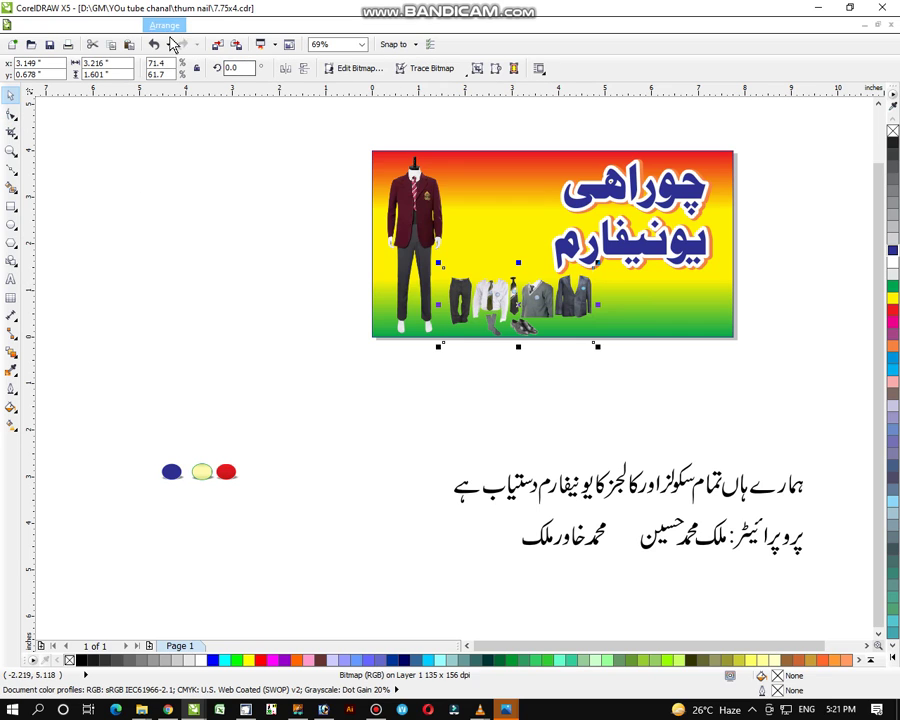
PowerClip the clothes picture inside the banner
{"action": "left_click", "coordinate": [205, 25]}
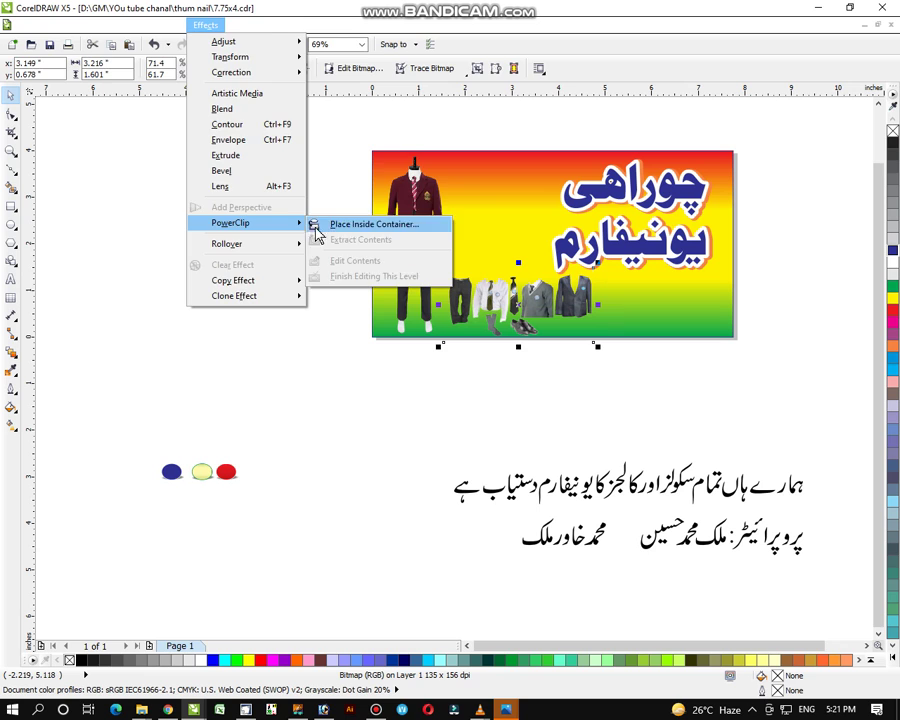
{"action": "left_click", "coordinate": [320, 224]}
{"action": "left_click", "coordinate": [452, 200]}
{"action": "left_click", "coordinate": [576, 387]}
Shrink the two Urdu text lines to about two-thirds and move them just below the banner
{"action": "left_click_drag", "start_coordinate": [880, 470], "coordinate": [443, 603]}
{"action": "left_click_drag", "start_coordinate": [447, 559], "coordinate": [558, 529]}
{"action": "left_click_drag", "start_coordinate": [684, 491], "coordinate": [604, 391]}
{"action": "left_click", "coordinate": [12, 151]}
{"action": "left_click_drag", "start_coordinate": [358, 117], "coordinate": [816, 490]}
{"action": "left_click_drag", "start_coordinate": [140, 112], "coordinate": [772, 599]}
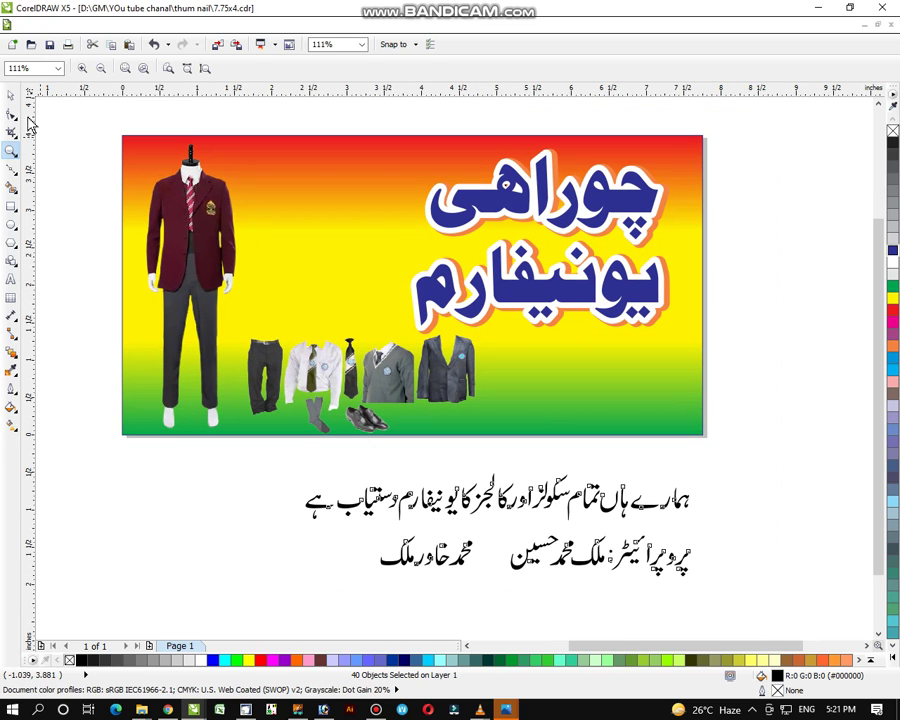
{"action": "left_click", "coordinate": [10, 94]}
{"action": "left_click", "coordinate": [761, 372]}
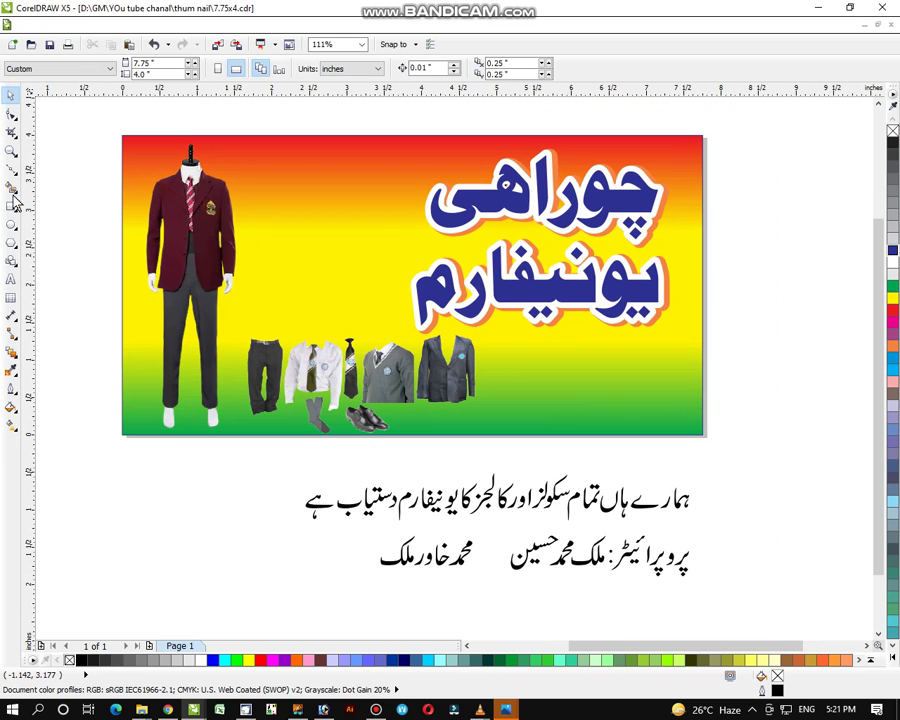
Draw a rectangle in the banner's lower right, round its corners and fill it white
{"action": "left_click", "coordinate": [10, 207]}
{"action": "left_click_drag", "start_coordinate": [490, 346], "coordinate": [687, 422]}
{"action": "left_click", "coordinate": [10, 114]}
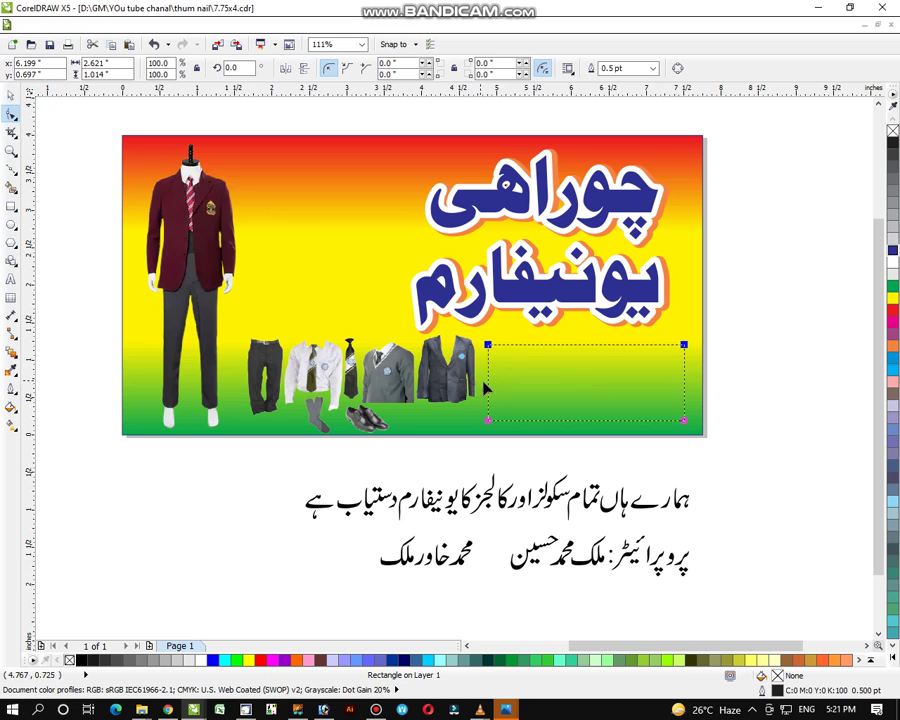
{"action": "left_click_drag", "start_coordinate": [490, 352], "coordinate": [493, 354]}
{"action": "left_click", "coordinate": [10, 93]}
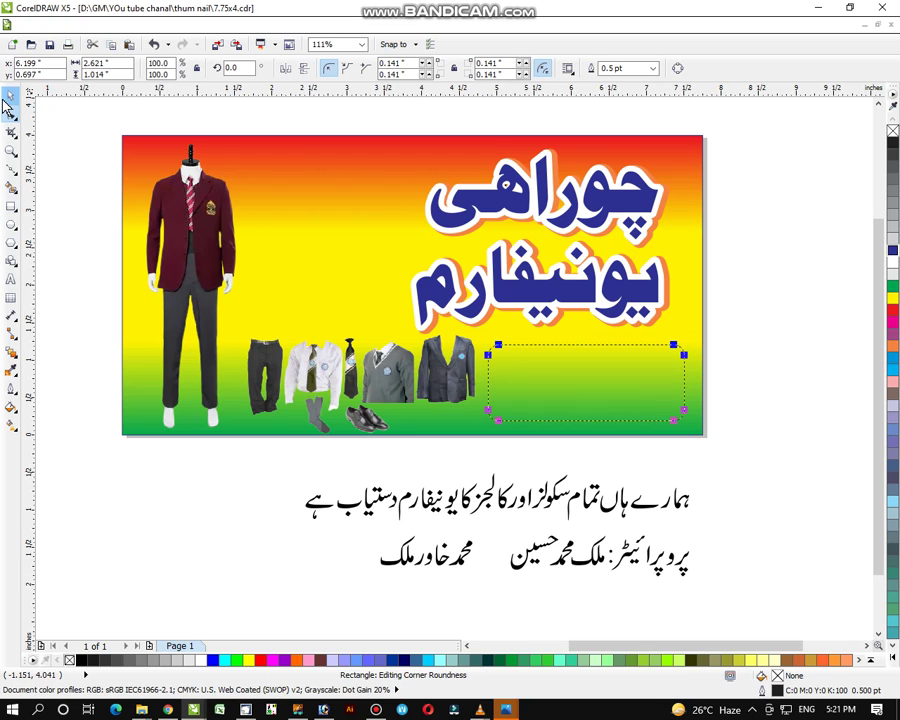
{"action": "left_click", "coordinate": [893, 271]}
{"action": "left_click", "coordinate": [808, 333]}
{"action": "left_click", "coordinate": [399, 389]}
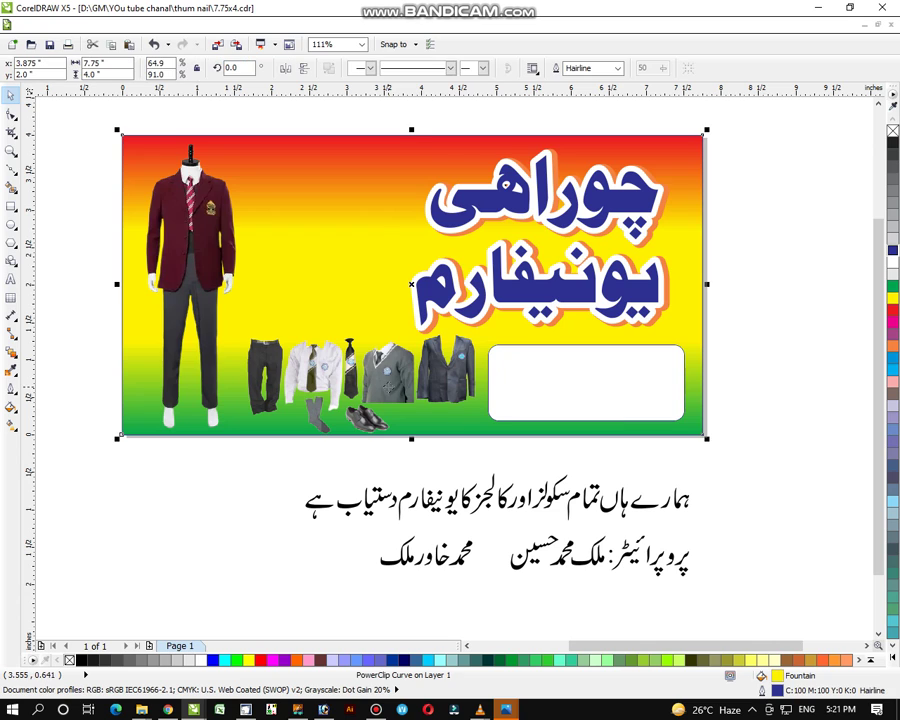
Edit the banner's contents and place a copy of the clothes picture higher up
{"action": "right_click", "coordinate": [392, 387]}
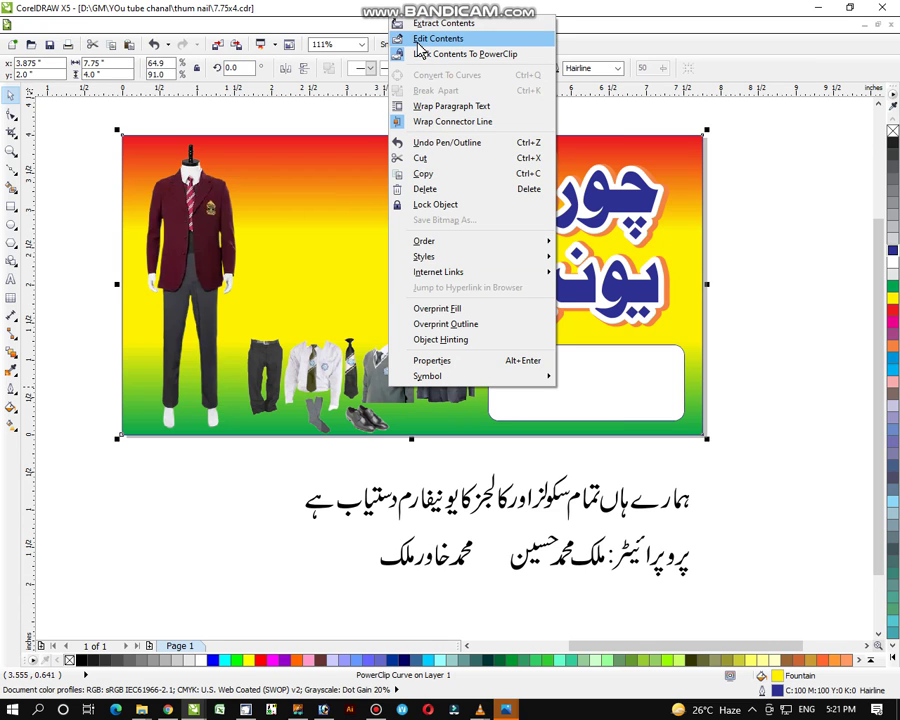
{"action": "left_click", "coordinate": [422, 38]}
{"action": "left_click", "coordinate": [445, 359]}
{"action": "left_click_drag", "start_coordinate": [445, 359], "coordinate": [452, 245]}
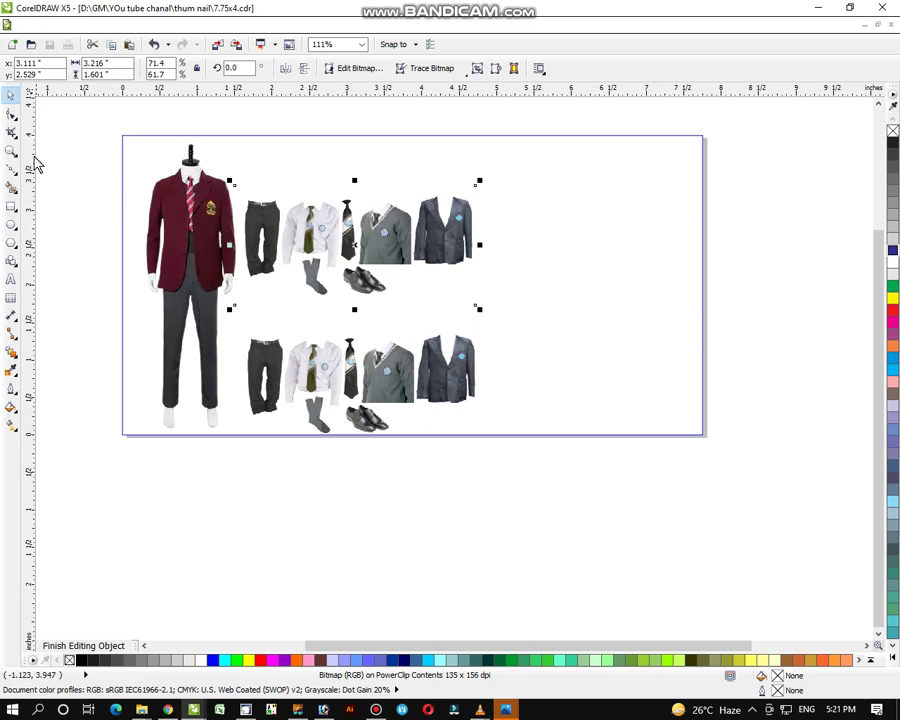
Crop the copy to the sweater and blazer, then move and enlarge it beside the mannequin
{"action": "left_click", "coordinate": [11, 114]}
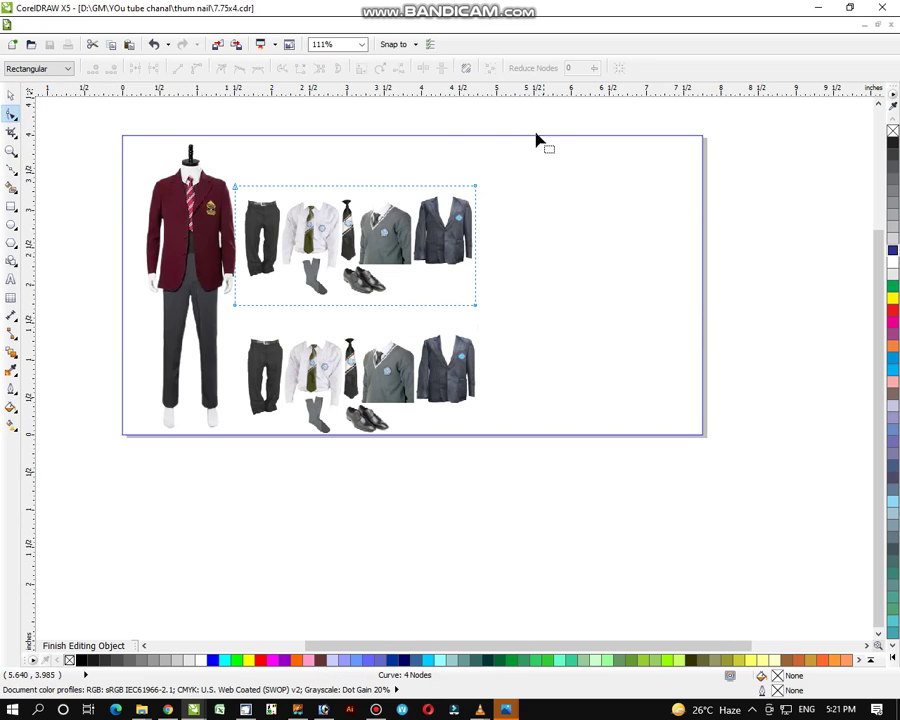
{"action": "left_click_drag", "start_coordinate": [202, 140], "coordinate": [370, 345]}
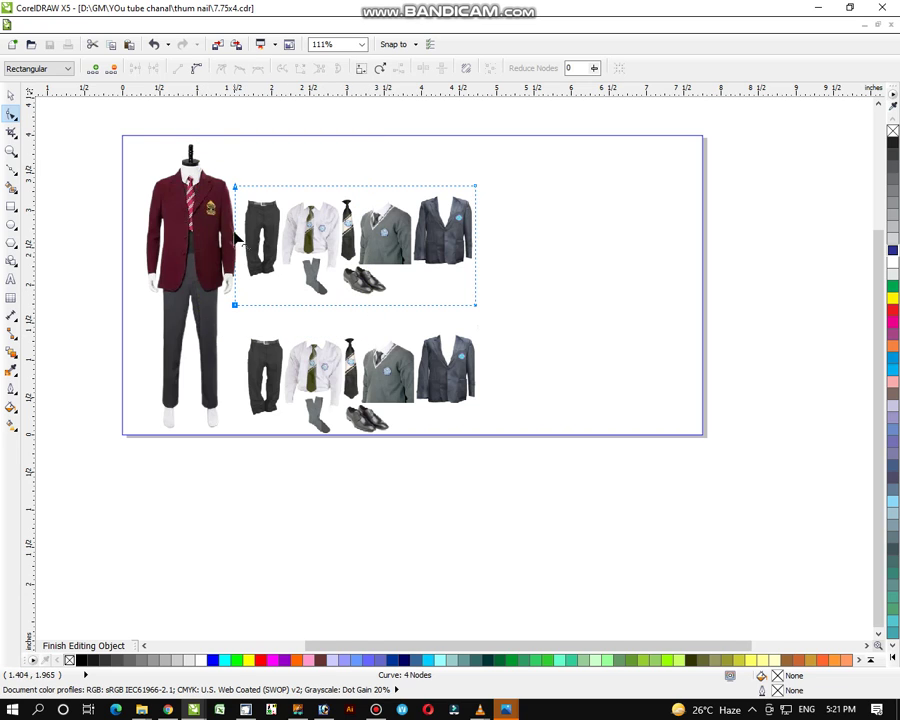
{"action": "left_click_drag", "start_coordinate": [202, 122], "coordinate": [358, 313]}
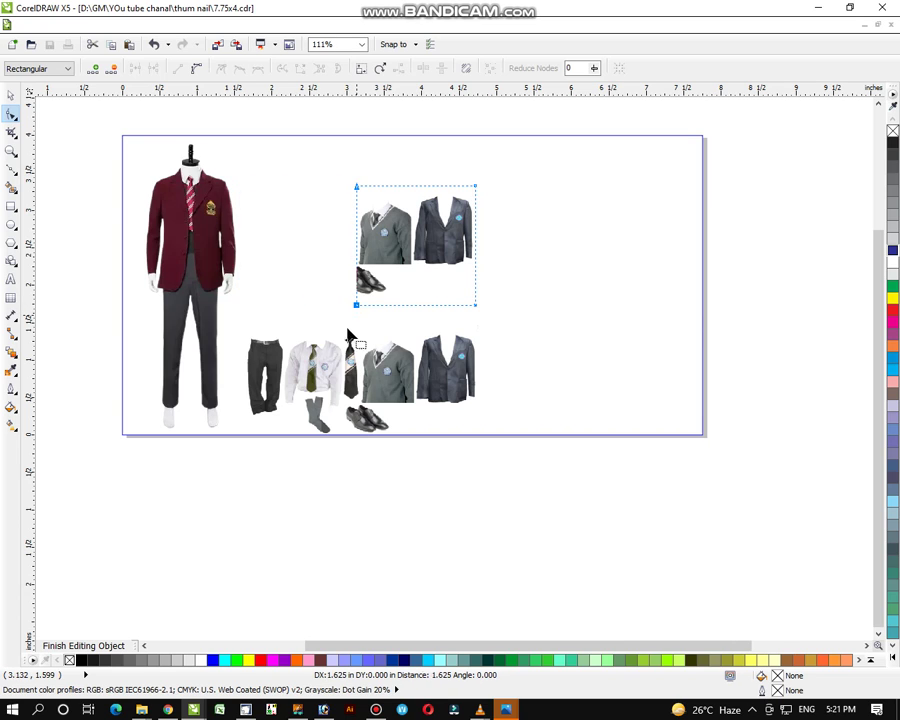
{"action": "left_click_drag", "start_coordinate": [283, 494], "coordinate": [482, 275]}
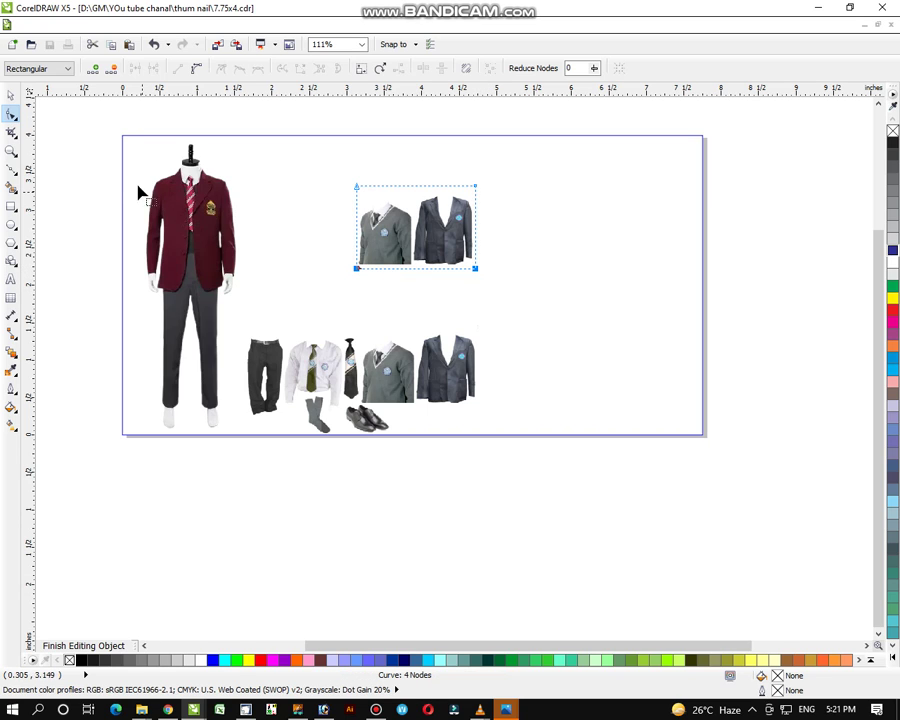
{"action": "left_click", "coordinate": [11, 95]}
{"action": "left_click_drag", "start_coordinate": [446, 243], "coordinate": [330, 222]}
{"action": "left_click_drag", "start_coordinate": [369, 257], "coordinate": [379, 262]}
Pull the lower clothes strip's bottom edge up into a notch to trim the shoes
{"action": "left_click", "coordinate": [390, 414]}
{"action": "left_click", "coordinate": [423, 431]}
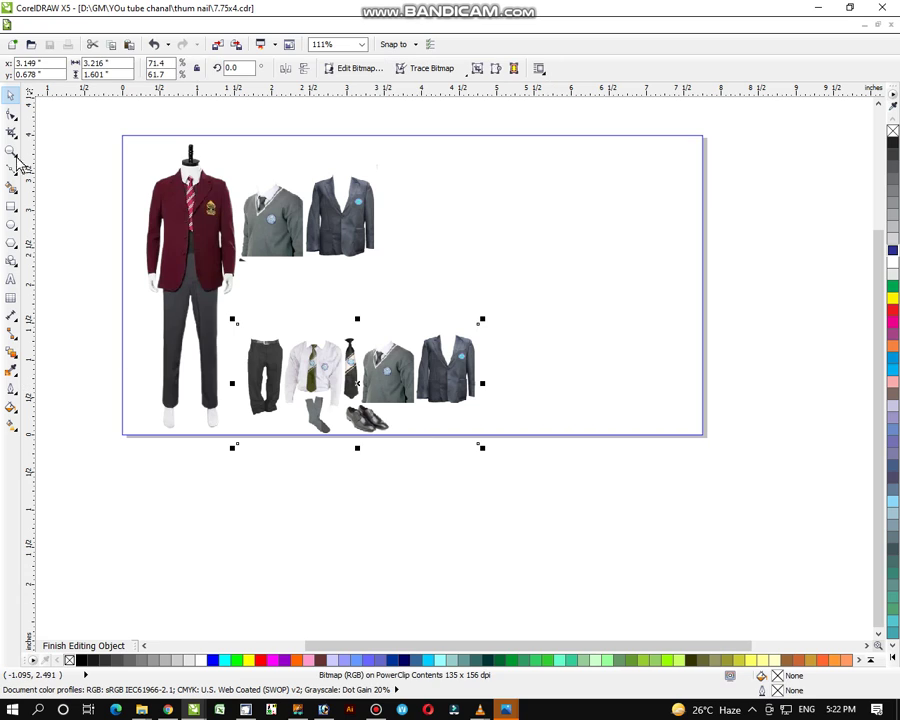
{"action": "left_click", "coordinate": [11, 113]}
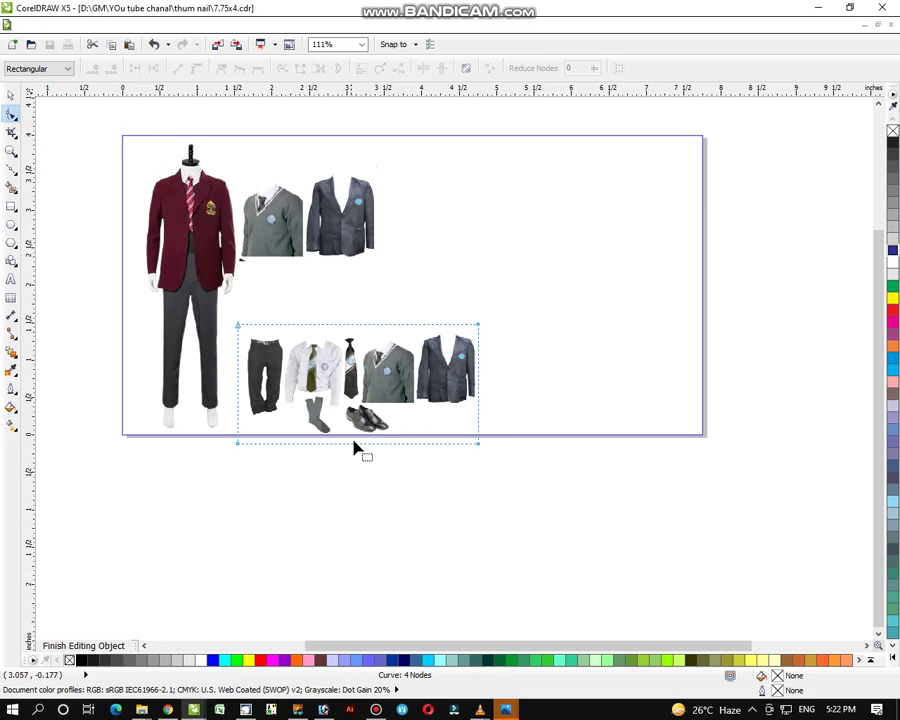
{"action": "mouse_move", "coordinate": [353, 445]}
{"action": "left_mouse_down"}
{"action": "mouse_move", "coordinate": [348, 429]}
{"action": "mouse_move", "coordinate": [348, 444]}
{"action": "left_mouse_up"}
{"action": "left_click_drag", "start_coordinate": [346, 444], "coordinate": [349, 403]}
{"action": "left_click", "coordinate": [453, 510]}
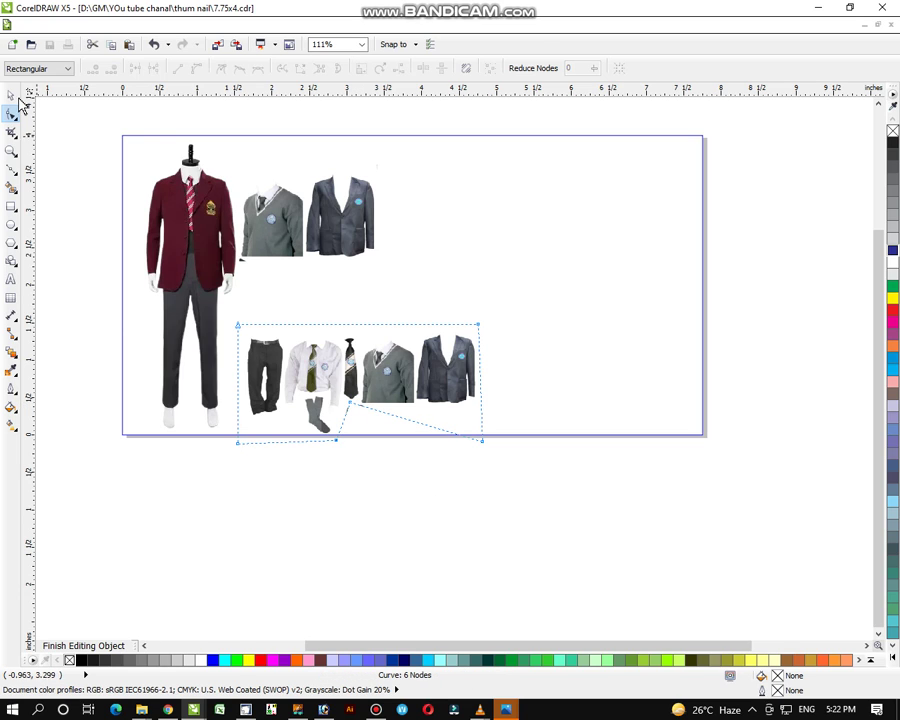
Finish editing the banner's clipped contents
{"action": "left_click", "coordinate": [10, 95]}
{"action": "left_click", "coordinate": [436, 510]}
{"action": "left_click", "coordinate": [305, 327]}
{"action": "left_click", "coordinate": [285, 230]}
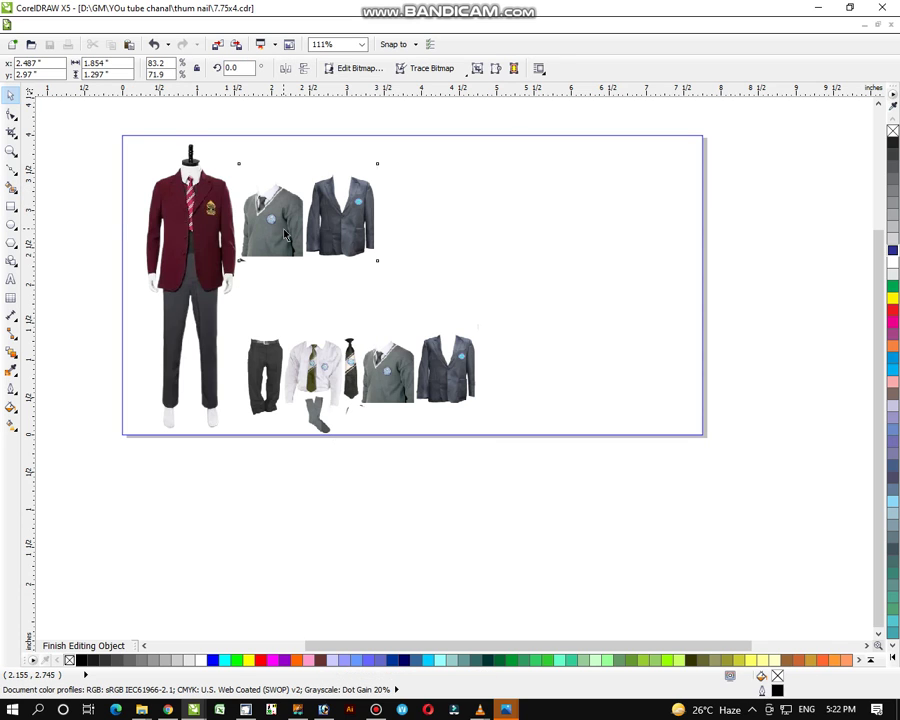
{"action": "right_click", "coordinate": [285, 230]}
{"action": "left_click", "coordinate": [349, 316]}
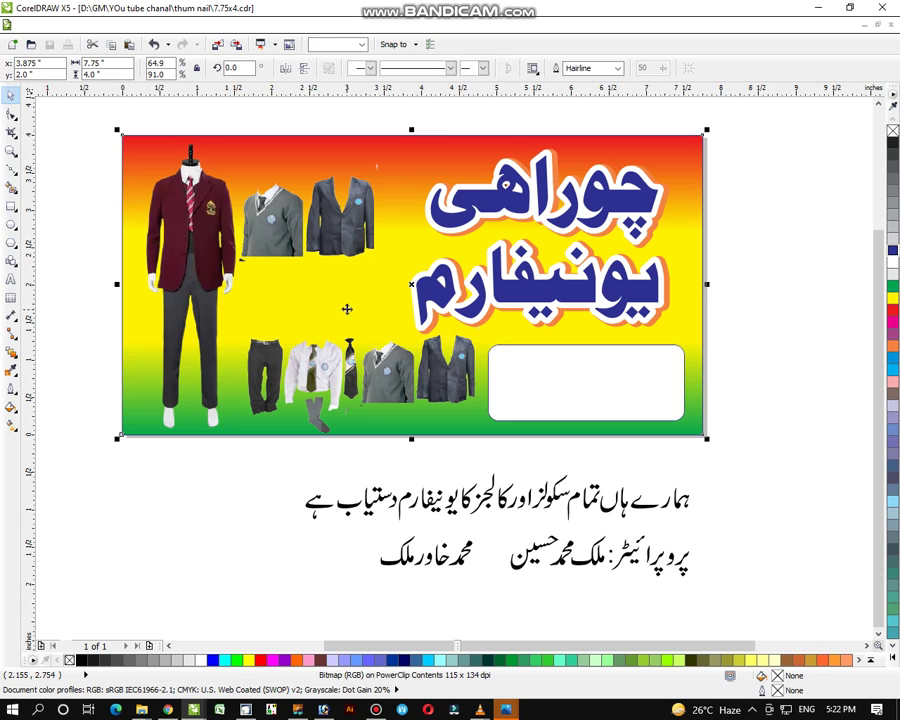
{"action": "left_click", "coordinate": [310, 460]}
Reopen the banner's contents, lower the sweater-and-blazer picture above the clothes row, and finish editing
{"action": "left_click", "coordinate": [337, 211]}
{"action": "right_click", "coordinate": [343, 210]}
{"action": "left_click", "coordinate": [378, 235]}
{"action": "left_click_drag", "start_coordinate": [343, 232], "coordinate": [371, 293]}
{"action": "right_click", "coordinate": [371, 300]}
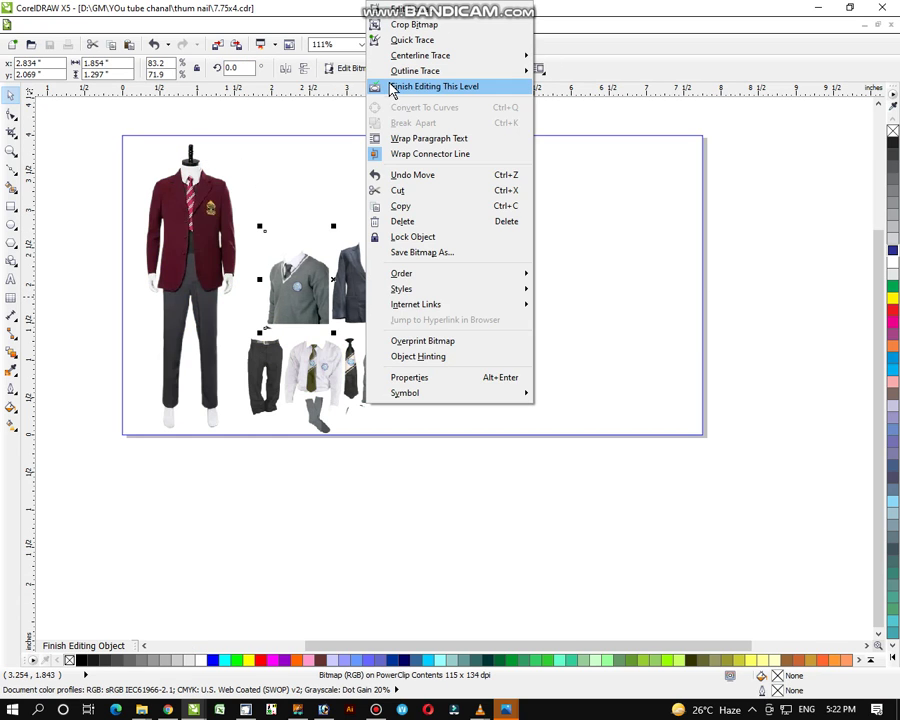
{"action": "left_click", "coordinate": [393, 87]}
{"action": "left_click", "coordinate": [275, 490]}
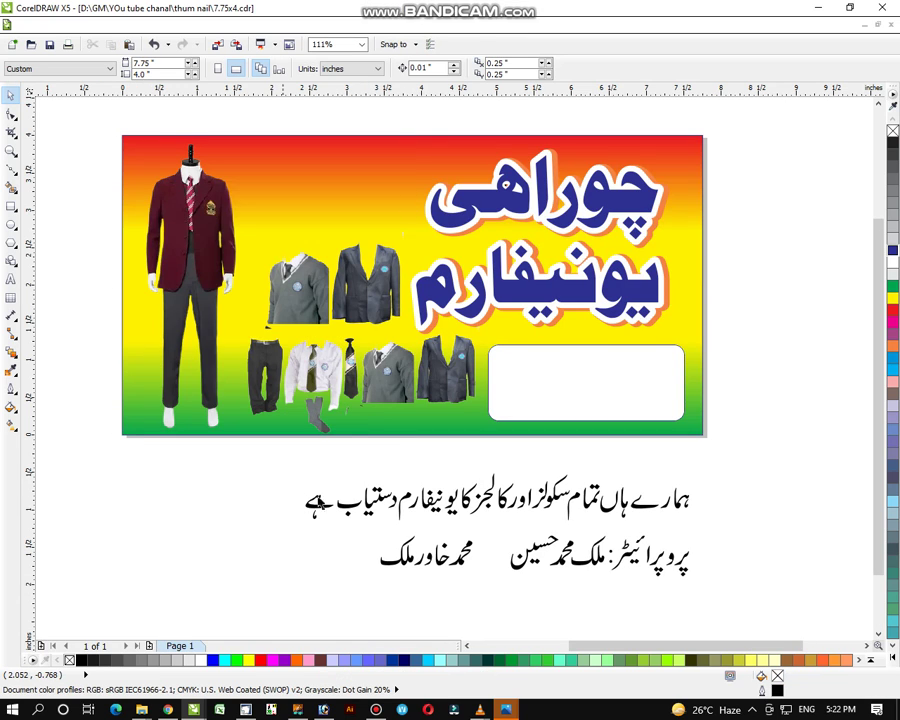
Draw a box at the banner's top, narrow its sides, round its corners and fill it magenta
{"action": "left_click", "coordinate": [11, 206]}
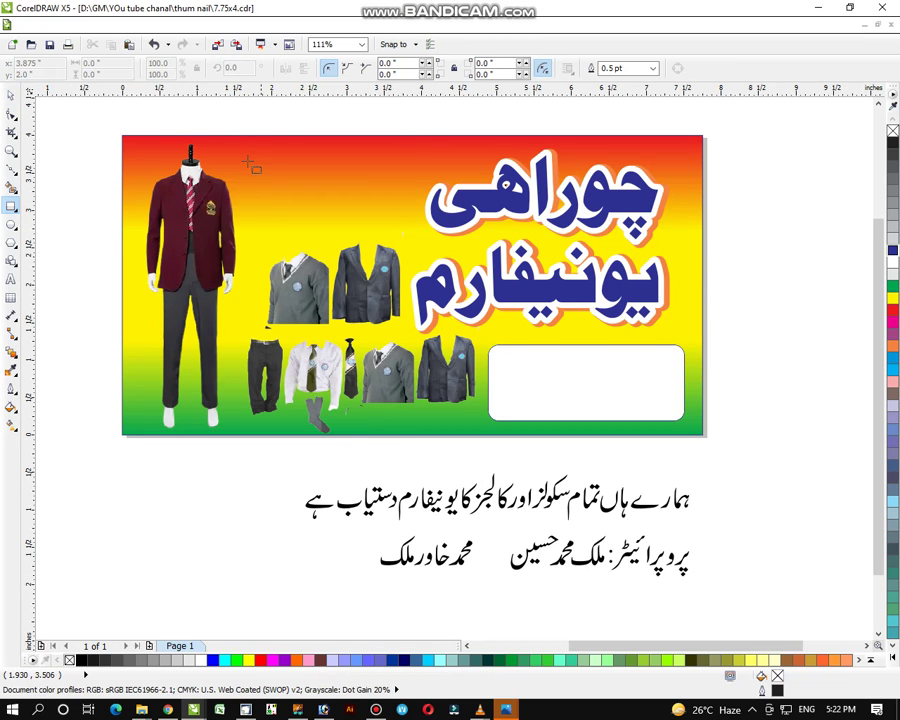
{"action": "left_click_drag", "start_coordinate": [236, 127], "coordinate": [306, 167]}
{"action": "left_click_drag", "start_coordinate": [424, 232], "coordinate": [427, 241]}
{"action": "left_click", "coordinate": [10, 95]}
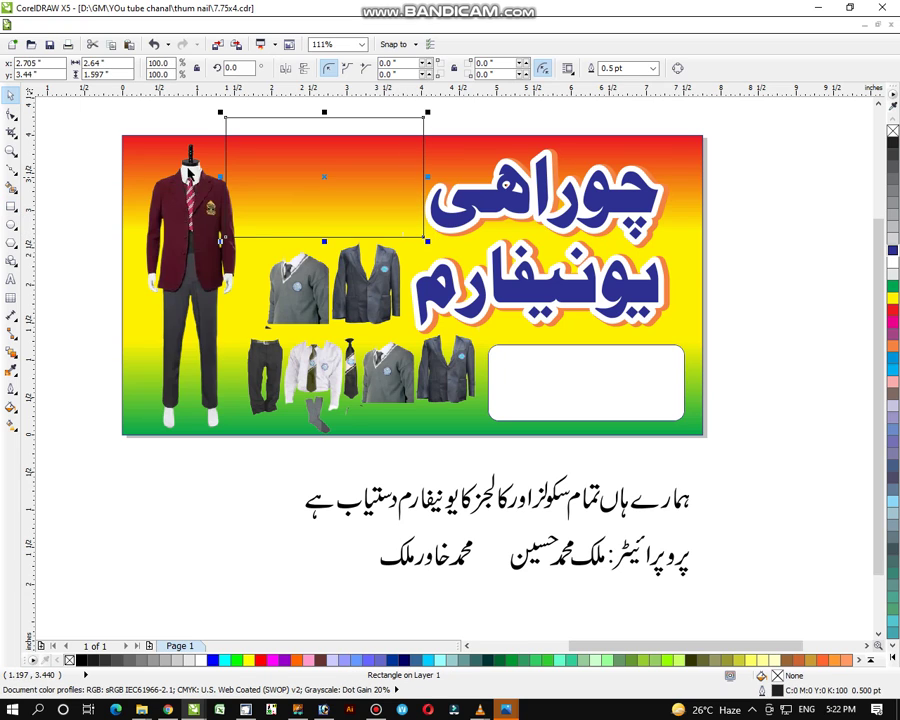
{"action": "left_click_drag", "start_coordinate": [221, 241], "coordinate": [237, 241]}
{"action": "left_click_drag", "start_coordinate": [428, 176], "coordinate": [422, 176]}
{"action": "left_click", "coordinate": [12, 114]}
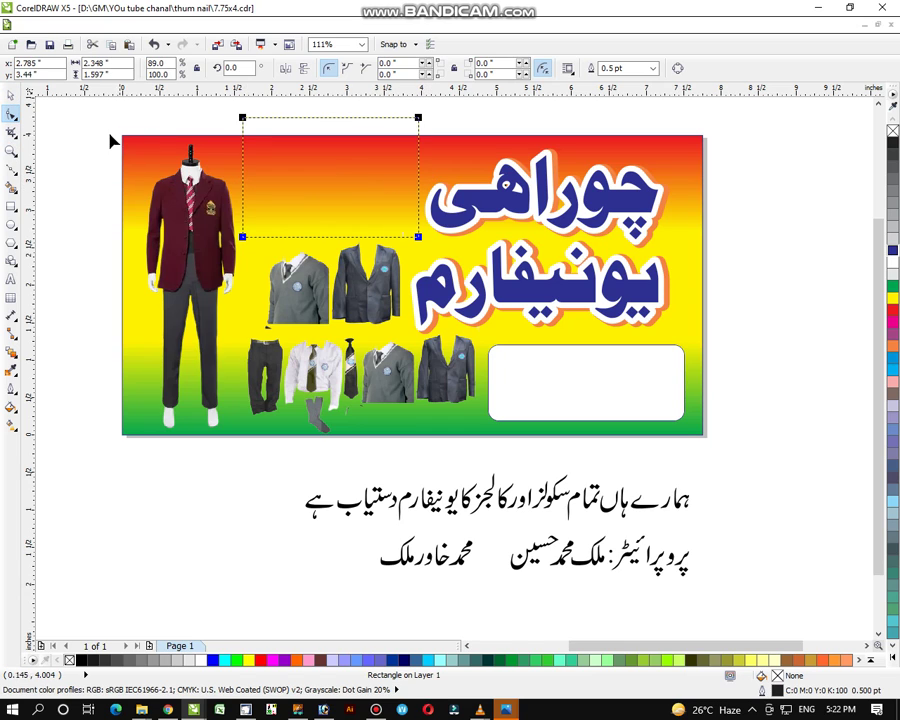
{"action": "left_click_drag", "start_coordinate": [243, 120], "coordinate": [263, 119]}
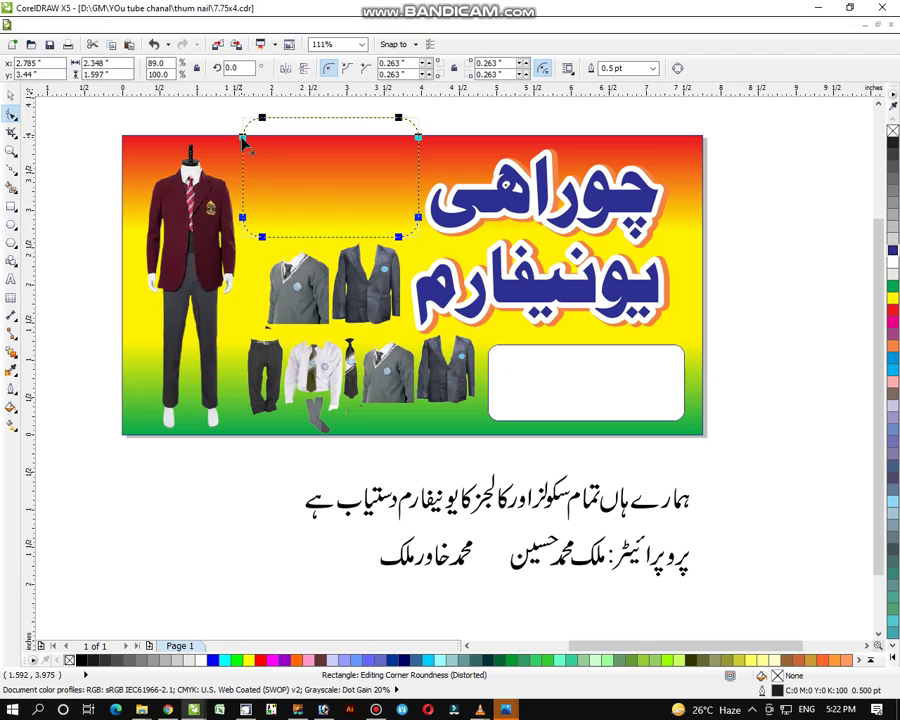
{"action": "left_click", "coordinate": [11, 97]}
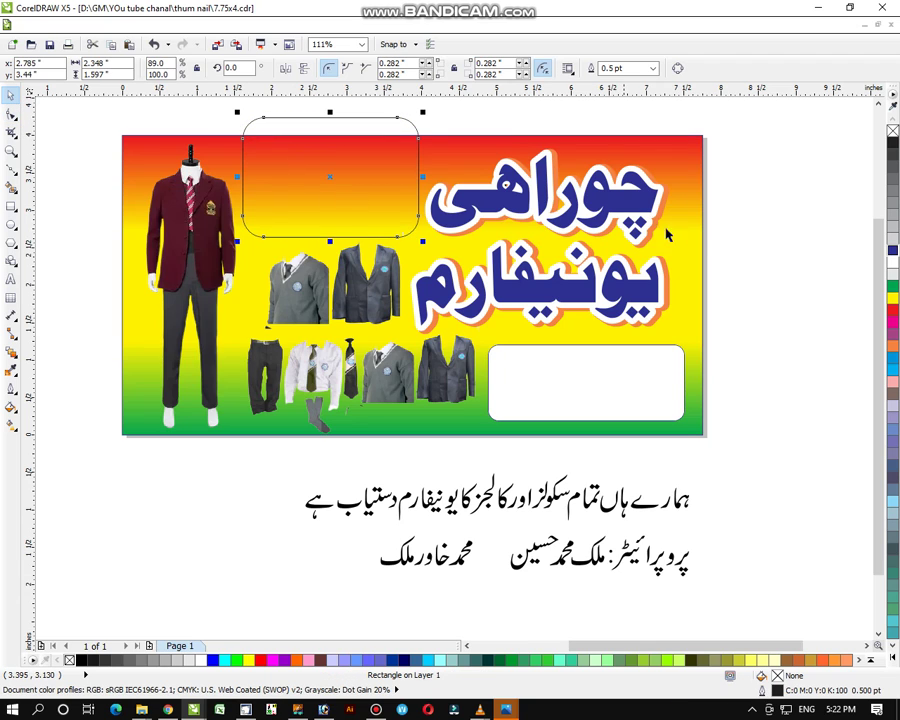
{"action": "left_click", "coordinate": [894, 326]}
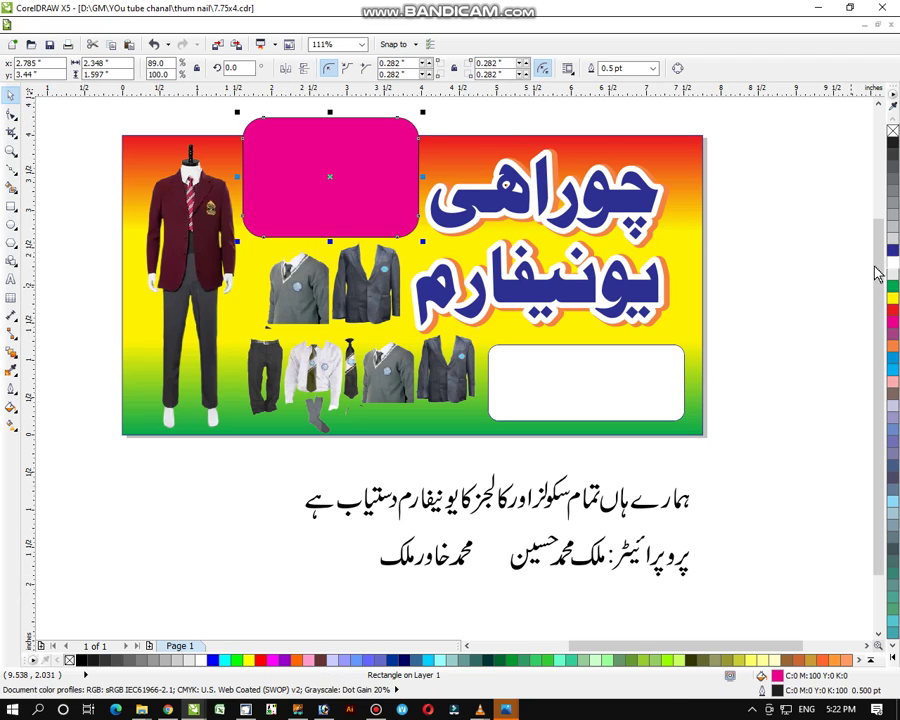
Give the magenta box an 8.0 pt outline with round corners, behind fill and scaling with image
{"action": "left_click", "coordinate": [10, 403]}
{"action": "left_click", "coordinate": [60, 413]}
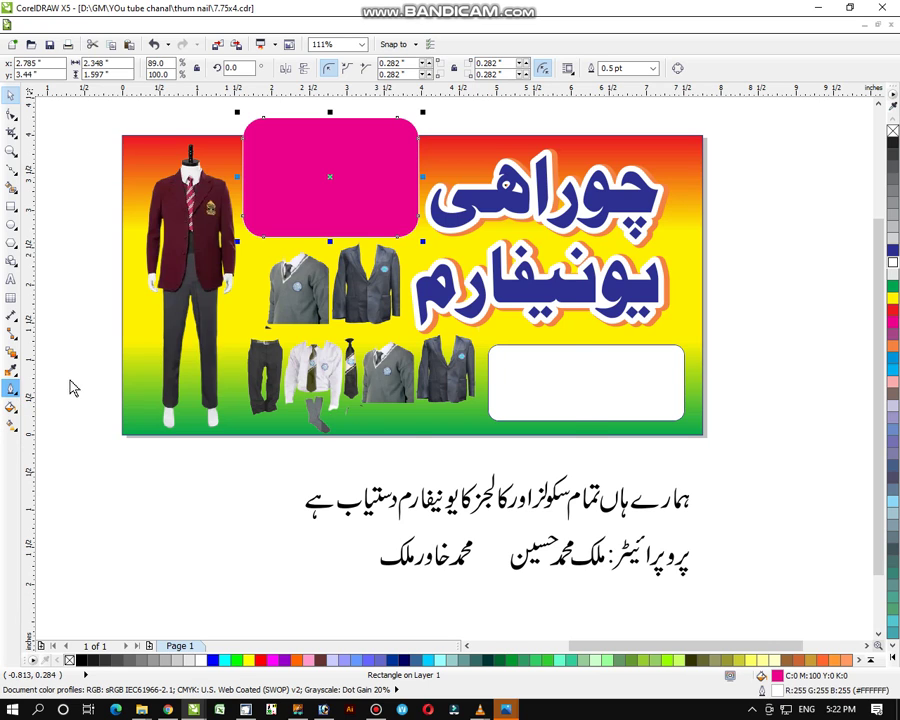
{"action": "left_click", "coordinate": [371, 276]}
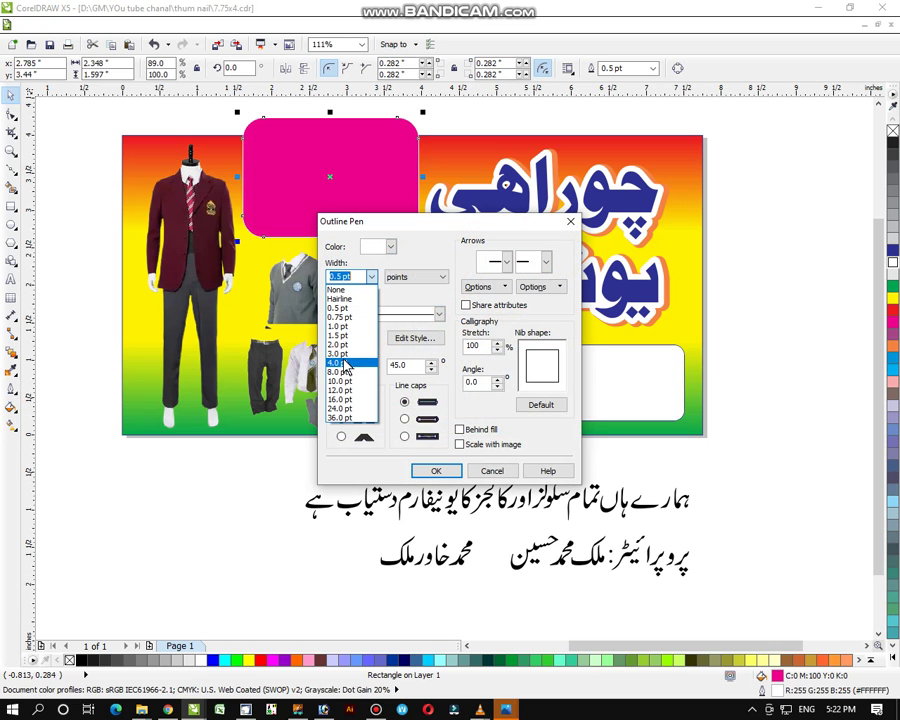
{"action": "left_click", "coordinate": [345, 372]}
{"action": "left_click", "coordinate": [341, 418]}
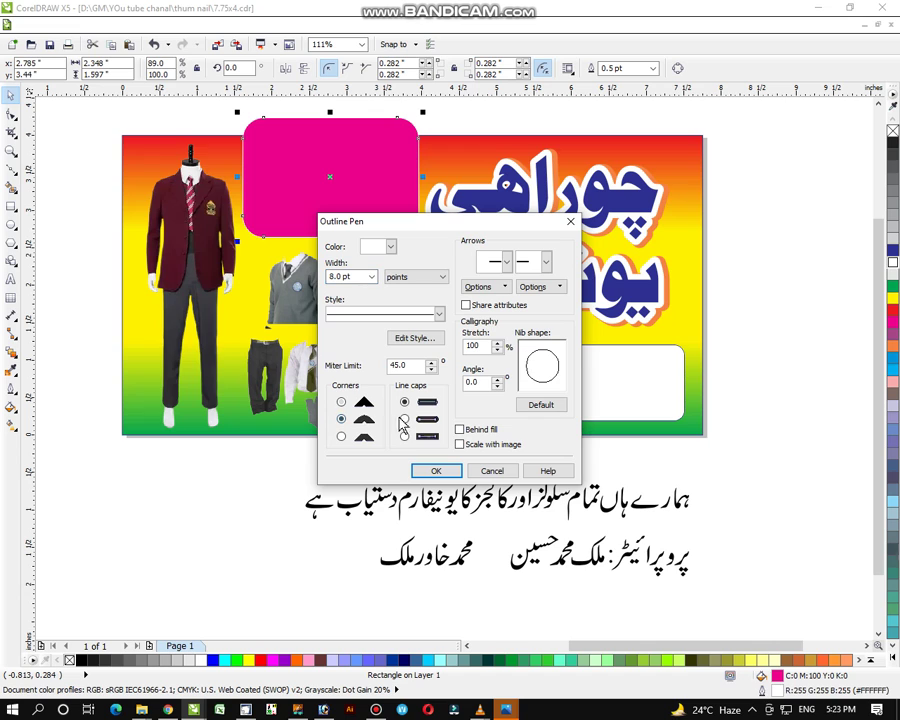
{"action": "left_click", "coordinate": [460, 445]}
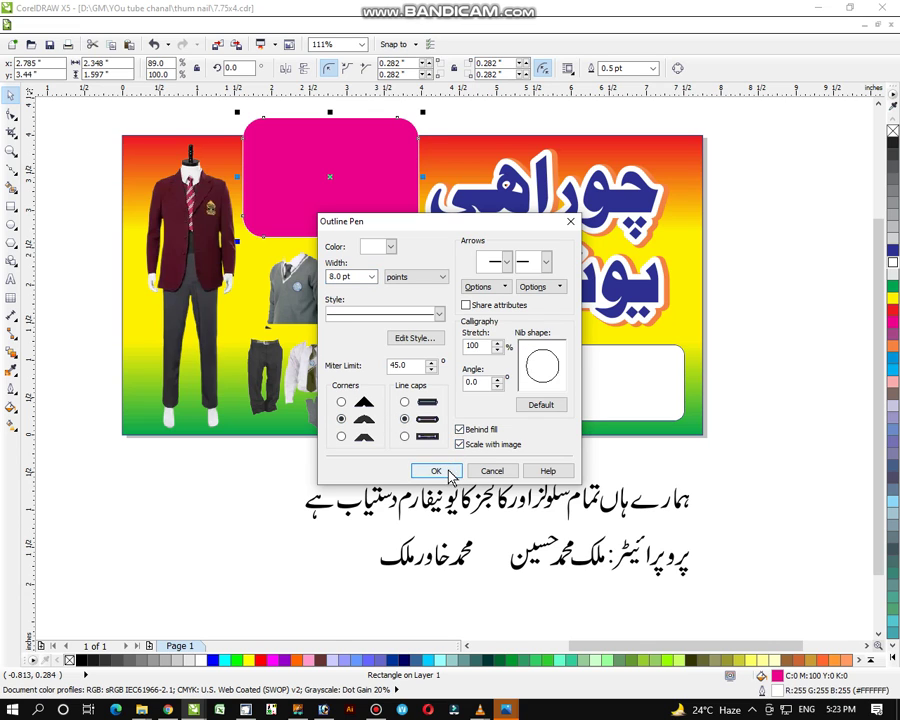
{"action": "left_click", "coordinate": [446, 470]}
Shorten the magenta rounded box slightly
{"action": "left_click", "coordinate": [787, 253]}
{"action": "left_click", "coordinate": [351, 201]}
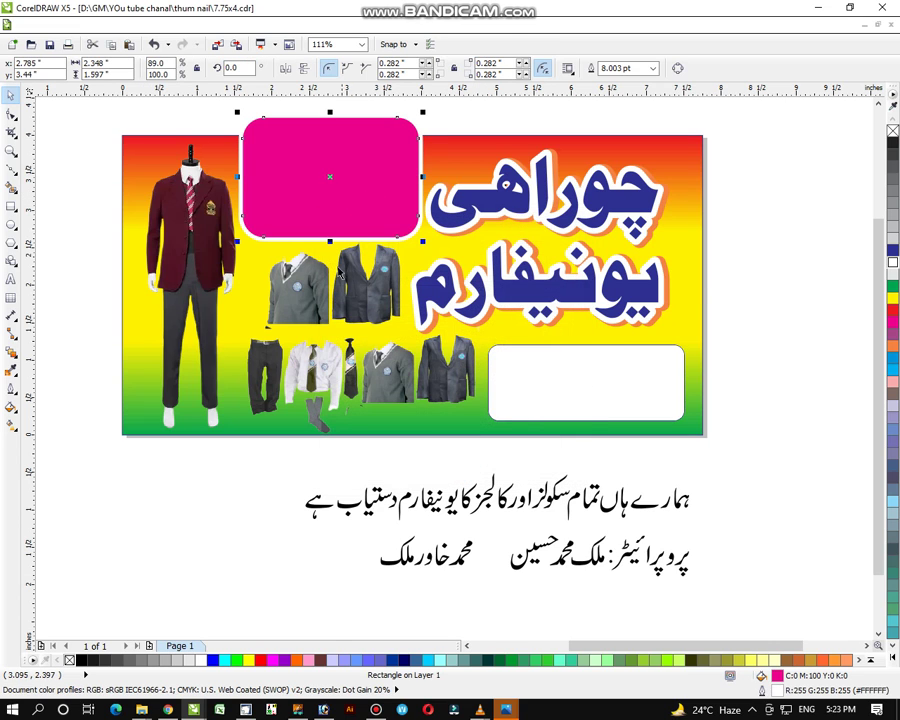
{"action": "left_click_drag", "start_coordinate": [330, 238], "coordinate": [330, 235]}
Colour the magenta box's outline orange
{"action": "left_click", "coordinate": [790, 198]}
{"action": "left_click", "coordinate": [295, 131]}
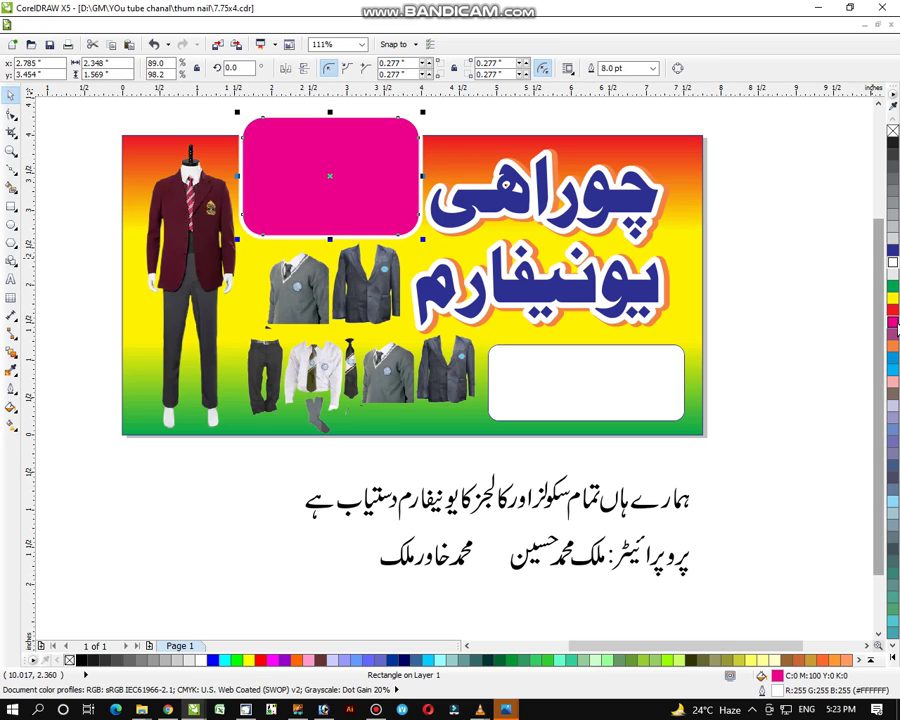
{"action": "right_click", "coordinate": [893, 345]}
PowerClip the magenta box inside the banner background so its top is clipped at the edge
{"action": "left_click", "coordinate": [793, 310]}
{"action": "left_click", "coordinate": [394, 214]}
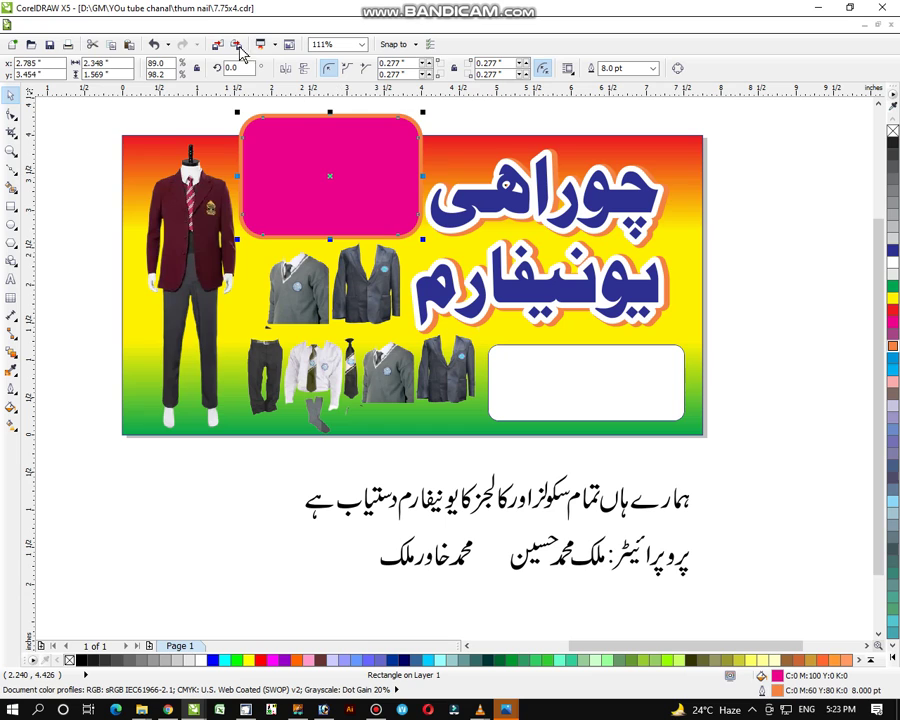
{"action": "left_click", "coordinate": [215, 25]}
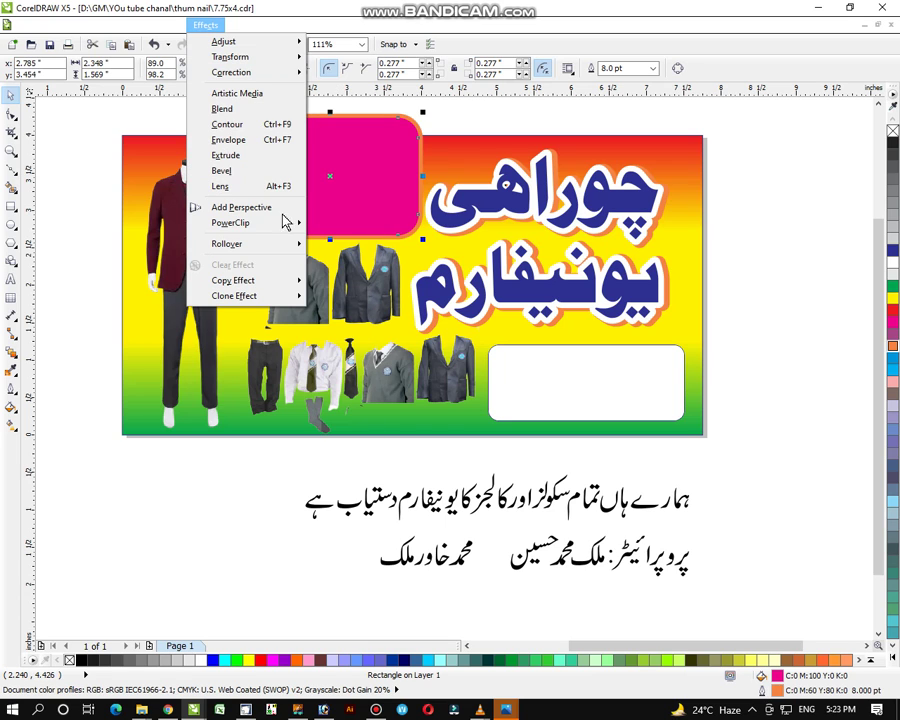
{"action": "mouse_move", "coordinate": [288, 218]}
{"action": "left_click", "coordinate": [350, 218]}
{"action": "left_click", "coordinate": [430, 145]}
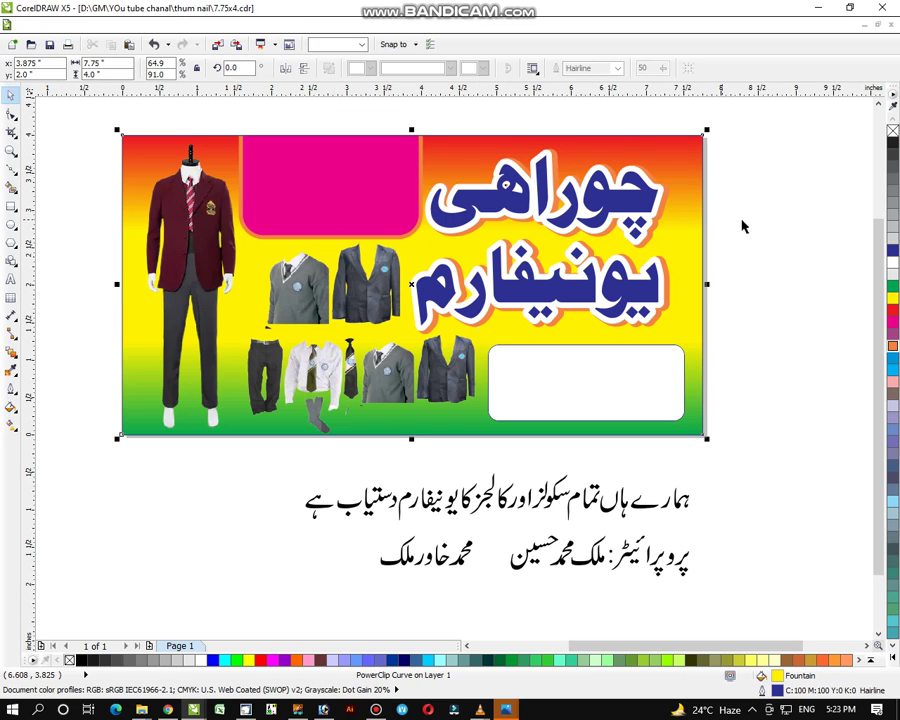
{"action": "left_click", "coordinate": [788, 228]}
Move the proprietor line further down the page
{"action": "left_click_drag", "start_coordinate": [750, 522], "coordinate": [345, 605]}
{"action": "left_click_drag", "start_coordinate": [532, 546], "coordinate": [512, 596]}
{"action": "left_click", "coordinate": [739, 466]}
Split the Urdu tagline into two stacked lines, grouping the remaining words
{"action": "left_click_drag", "start_coordinate": [739, 463], "coordinate": [507, 537]}
{"action": "left_click_drag", "start_coordinate": [597, 497], "coordinate": [661, 470]}
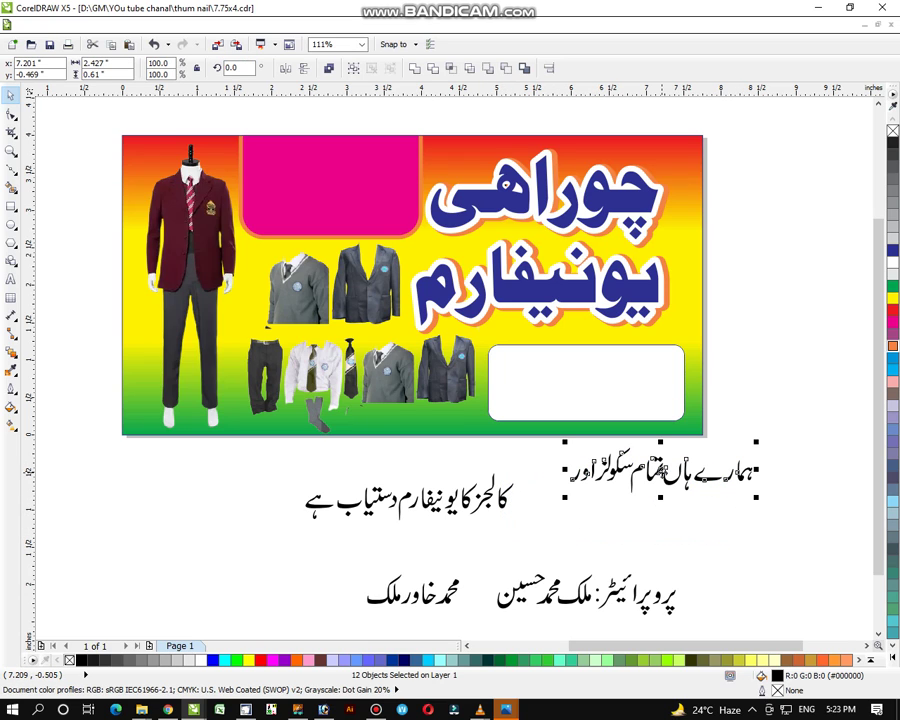
{"action": "left_click_drag", "start_coordinate": [530, 459], "coordinate": [298, 540]}
{"action": "key", "text": "ctrl+g"}
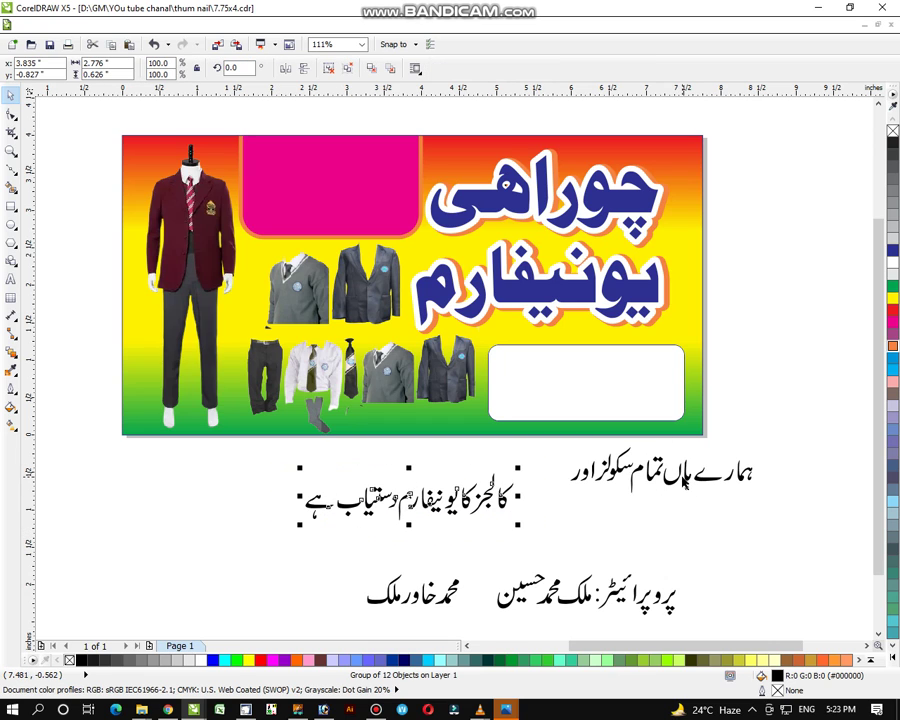
{"action": "key", "text": "Escape"}
{"action": "left_click_drag", "start_coordinate": [684, 478], "coordinate": [386, 456]}
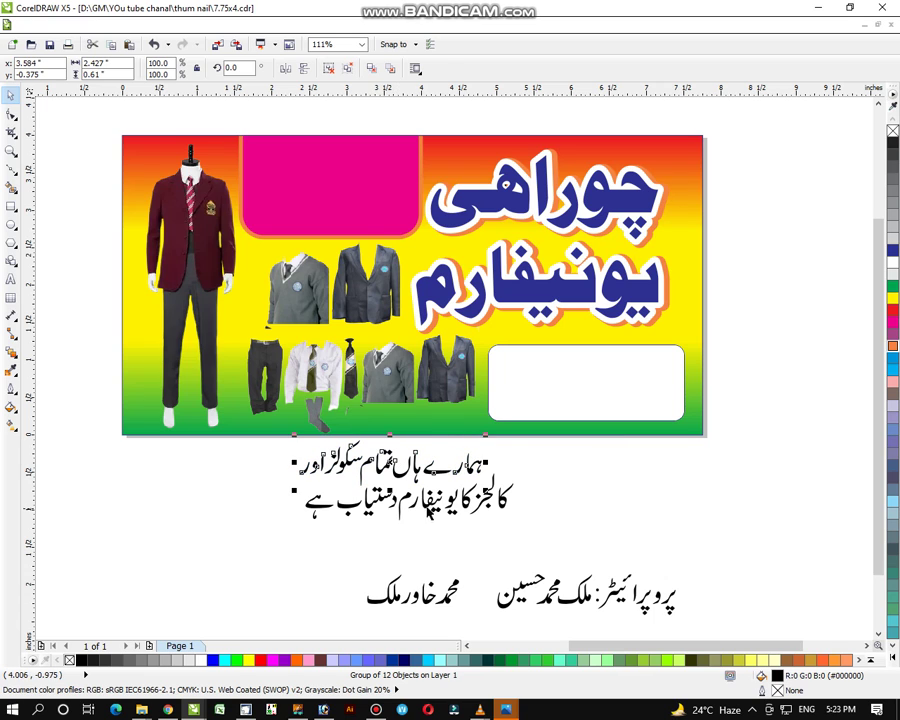
Fit the two-line tagline inside the magenta box, scaled down and coloured white
{"action": "left_click", "coordinate": [427, 513], "text": "shift"}
{"action": "left_click_drag", "start_coordinate": [427, 513], "coordinate": [373, 206]}
{"action": "left_click_drag", "start_coordinate": [466, 133], "coordinate": [413, 155]}
{"action": "left_click_drag", "start_coordinate": [418, 207], "coordinate": [416, 200]}
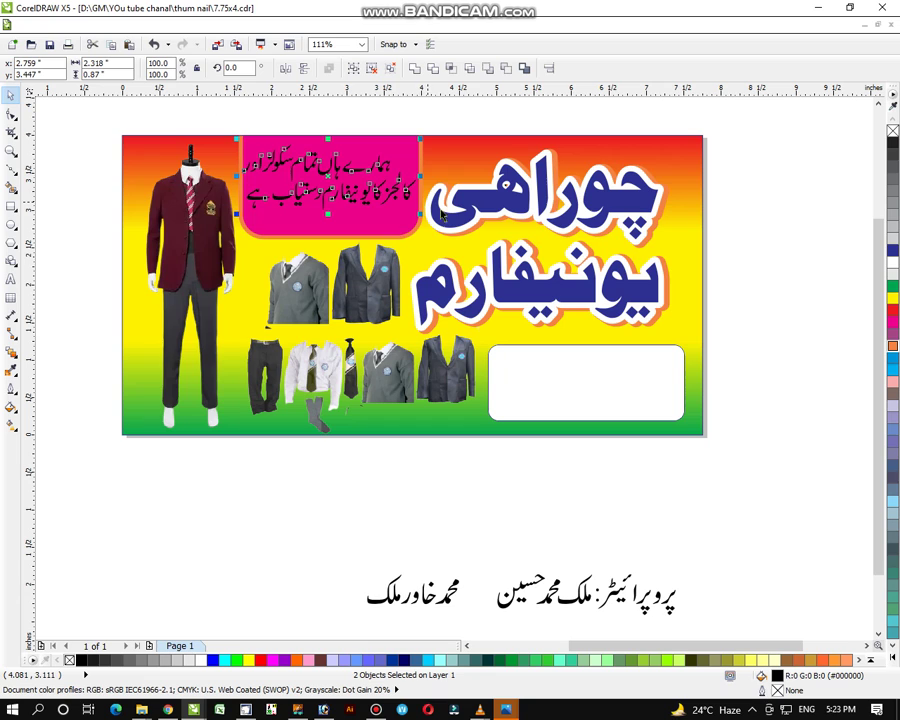
{"action": "left_click", "coordinate": [363, 538]}
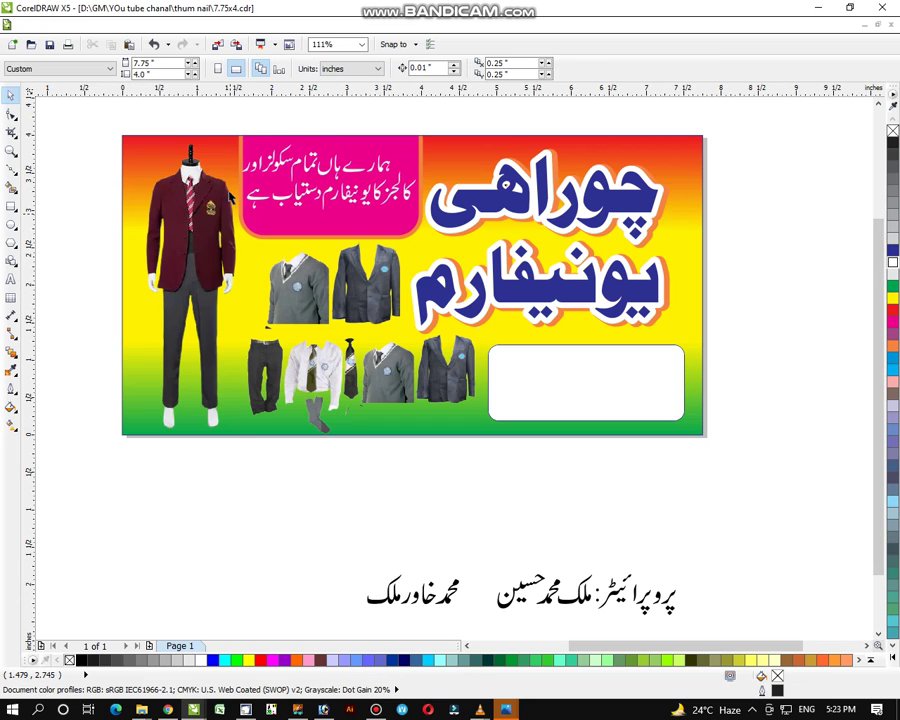
Move the proprietor line up-right to sit below the banner
{"action": "left_click", "coordinate": [338, 196]}
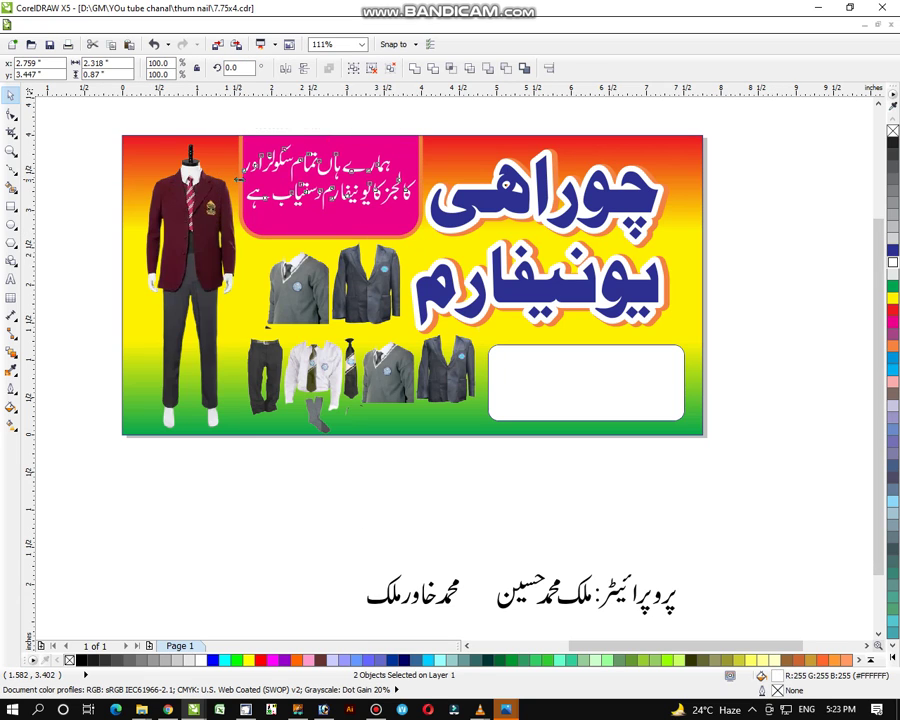
{"action": "left_click", "coordinate": [338, 522]}
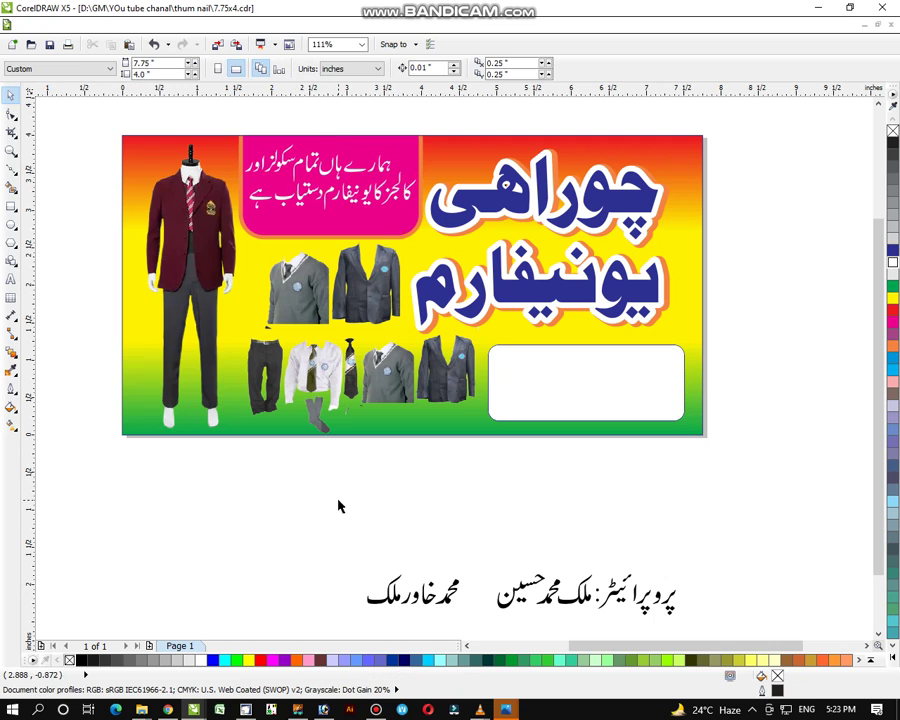
{"action": "left_click_drag", "start_coordinate": [301, 502], "coordinate": [697, 630]}
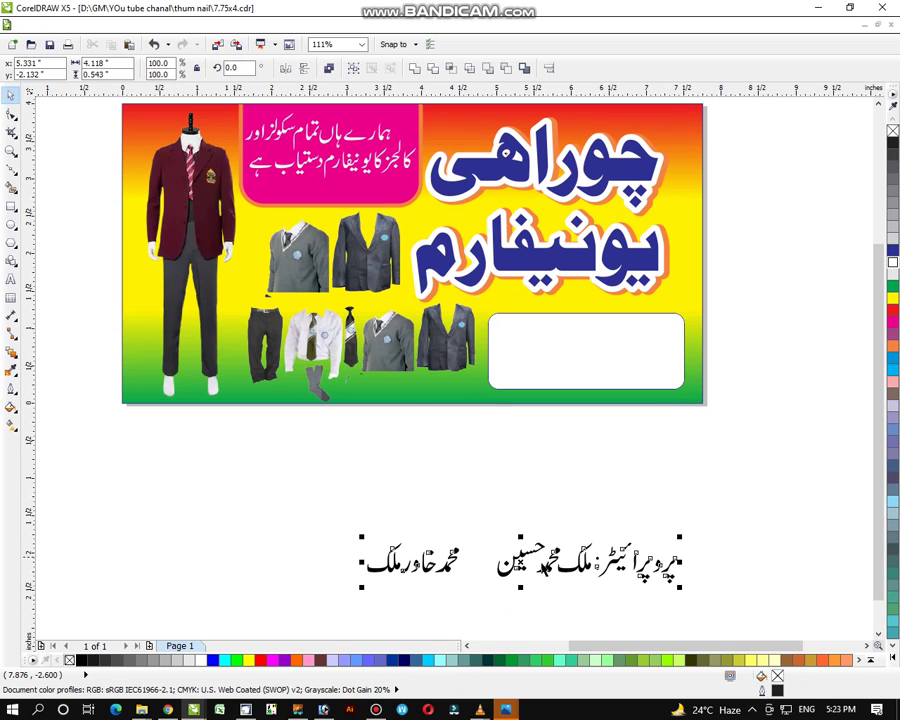
{"action": "left_click_drag", "start_coordinate": [540, 565], "coordinate": [645, 465]}
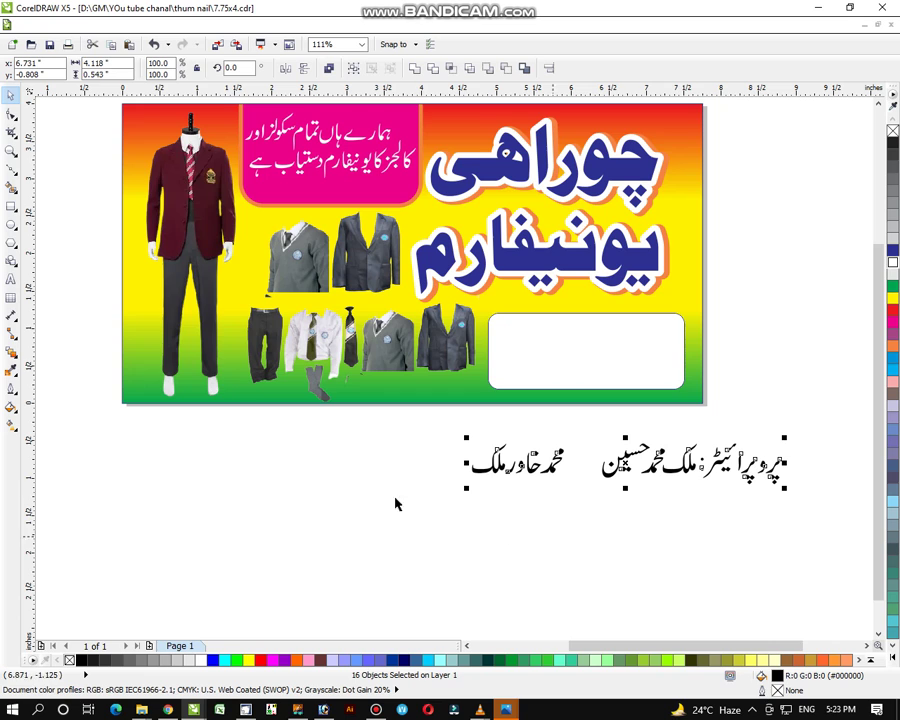
Zoom in on the proprietor line, group its label letters, and move the label down-right
{"action": "left_click", "coordinate": [12, 152]}
{"action": "left_click_drag", "start_coordinate": [444, 281], "coordinate": [757, 597]}
{"action": "left_click", "coordinate": [10, 94]}
{"action": "left_click_drag", "start_coordinate": [795, 355], "coordinate": [552, 536]}
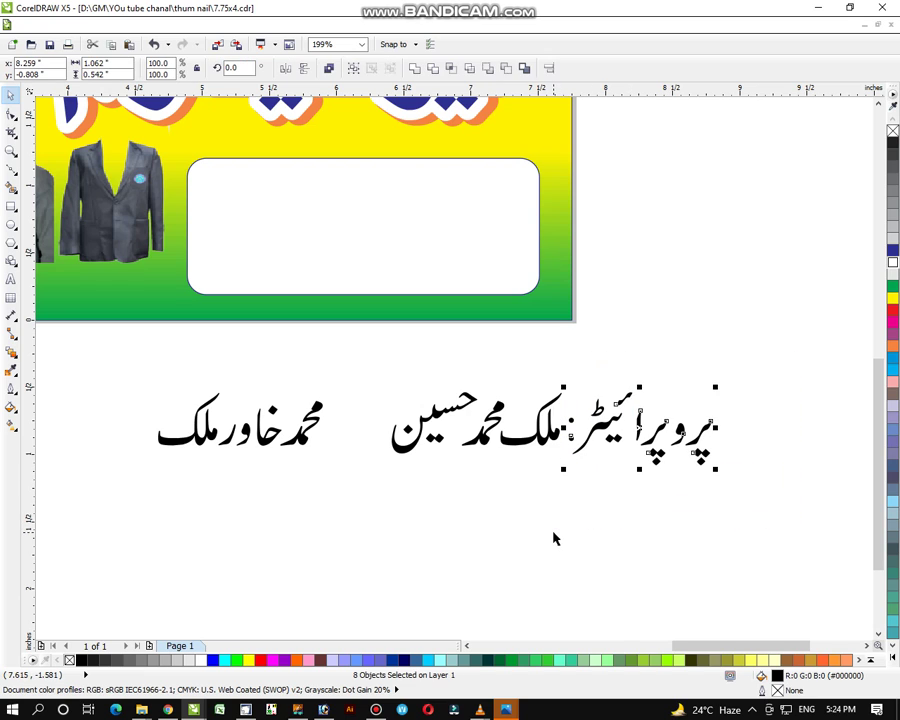
{"action": "key", "text": "ctrl+g"}
{"action": "left_click_drag", "start_coordinate": [640, 428], "coordinate": [719, 484]}
Group the two proprietor names separately and move the first name into the white box
{"action": "left_click_drag", "start_coordinate": [600, 373], "coordinate": [371, 530]}
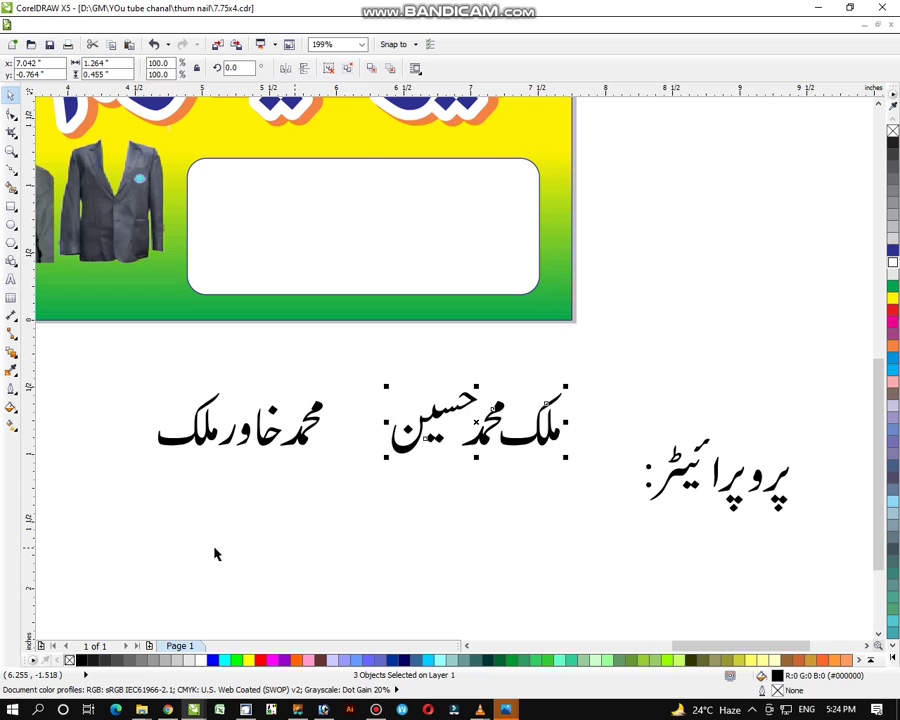
{"action": "left_click", "coordinate": [128, 480]}
{"action": "left_click_drag", "start_coordinate": [118, 474], "coordinate": [340, 380]}
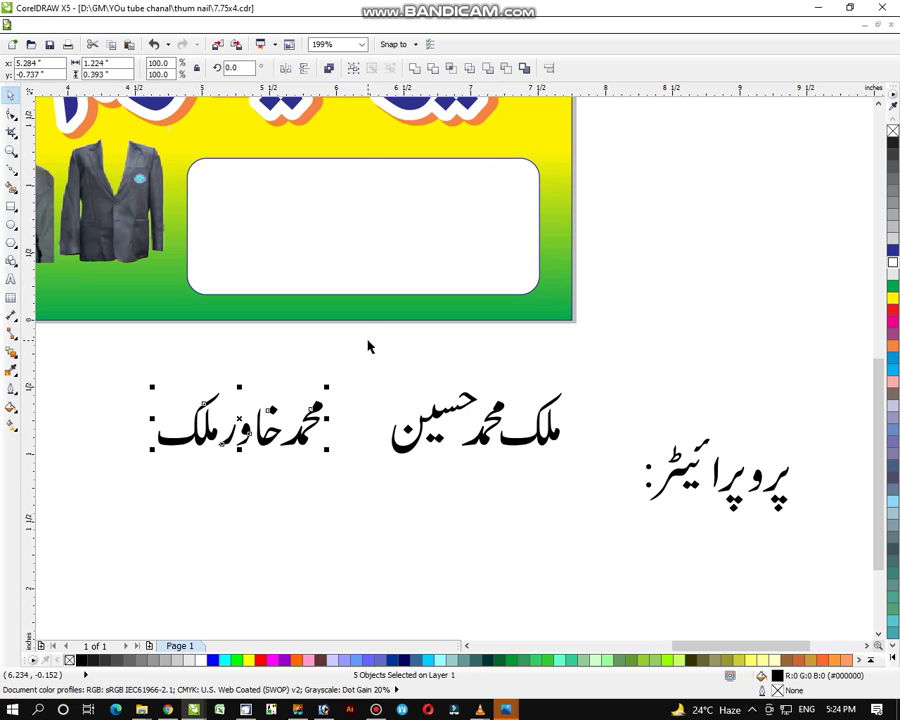
{"action": "key", "text": "ctrl+g"}
{"action": "left_click", "coordinate": [477, 455]}
{"action": "left_click", "coordinate": [88, 500]}
{"action": "left_click_drag", "start_coordinate": [88, 500], "coordinate": [526, 368]}
{"action": "left_click", "coordinate": [368, 478]}
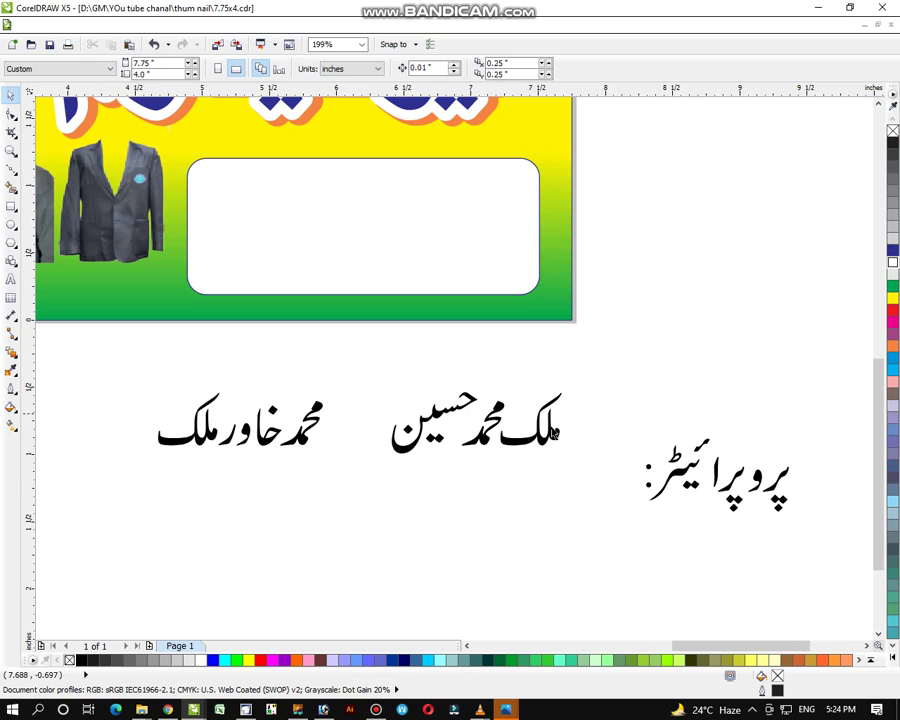
{"action": "left_click", "coordinate": [473, 418]}
{"action": "left_click_drag", "start_coordinate": [473, 418], "coordinate": [380, 200]}
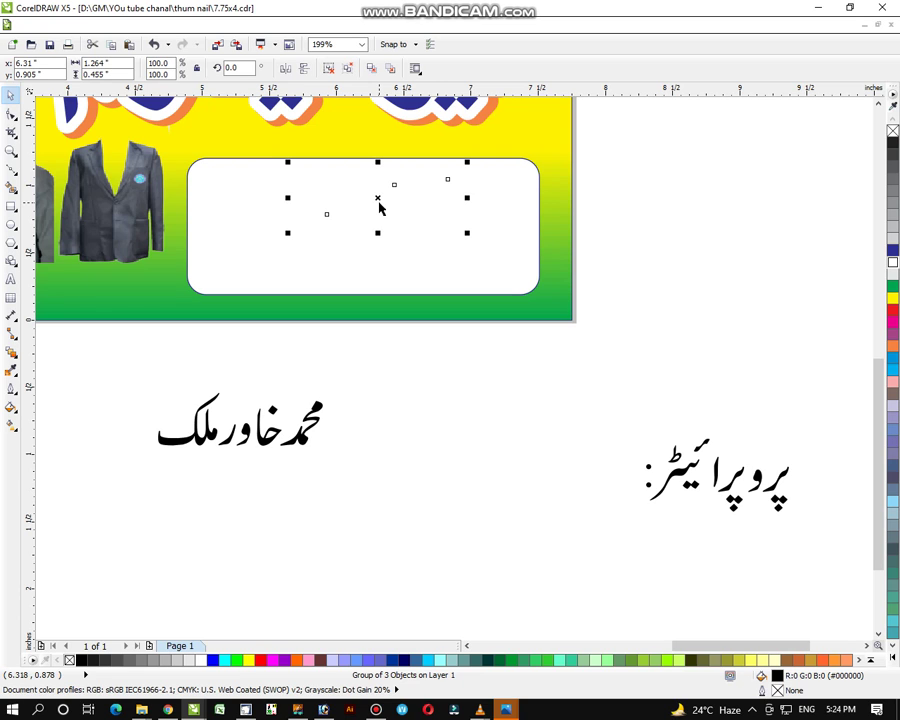
Undo the name move and shrink both name groups to about 80%
{"action": "key", "text": "ctrl+z"}
{"action": "left_click", "coordinate": [184, 544]}
{"action": "left_click_drag", "start_coordinate": [113, 500], "coordinate": [628, 327]}
{"action": "left_click_drag", "start_coordinate": [566, 386], "coordinate": [484, 399]}
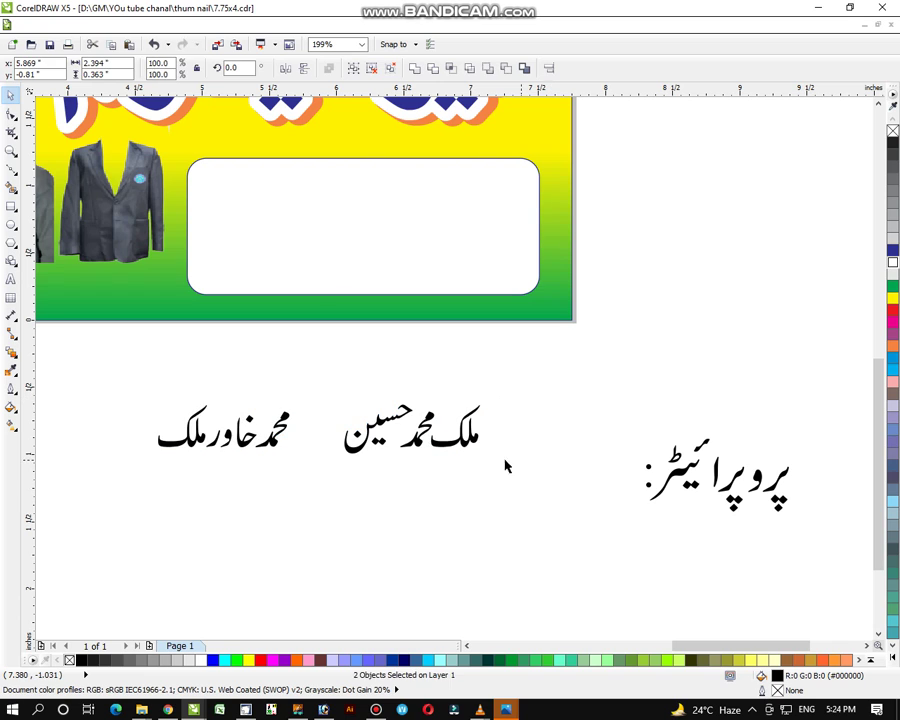
Stack the two names in the white box, second below first, centred on each other
{"action": "left_click", "coordinate": [413, 428]}
{"action": "left_click_drag", "start_coordinate": [413, 428], "coordinate": [358, 163]}
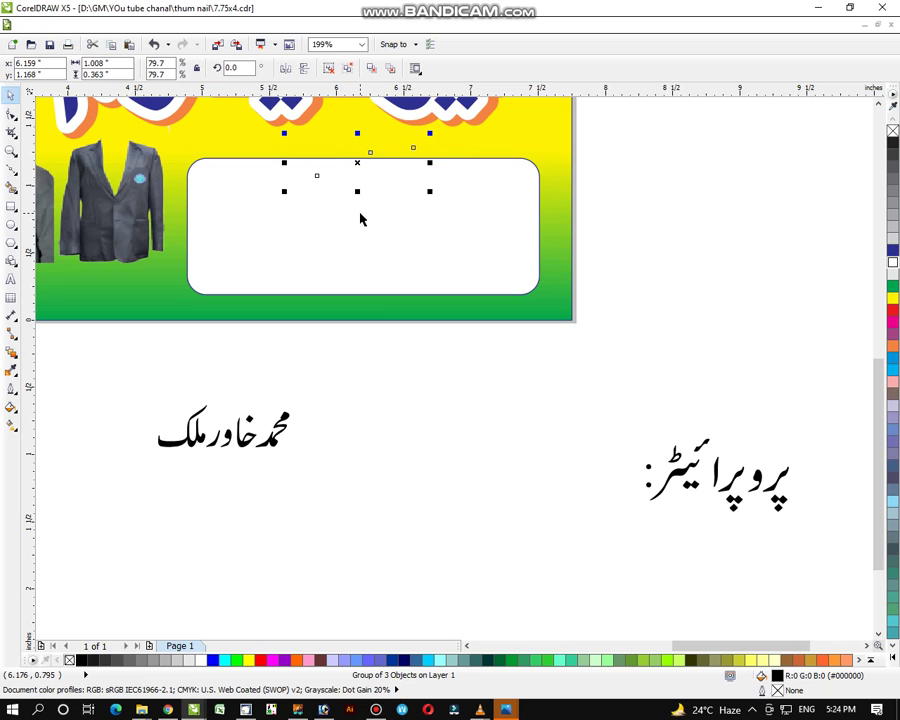
{"action": "left_click", "coordinate": [271, 453]}
{"action": "left_click", "coordinate": [268, 447]}
{"action": "left_click_drag", "start_coordinate": [268, 447], "coordinate": [357, 228]}
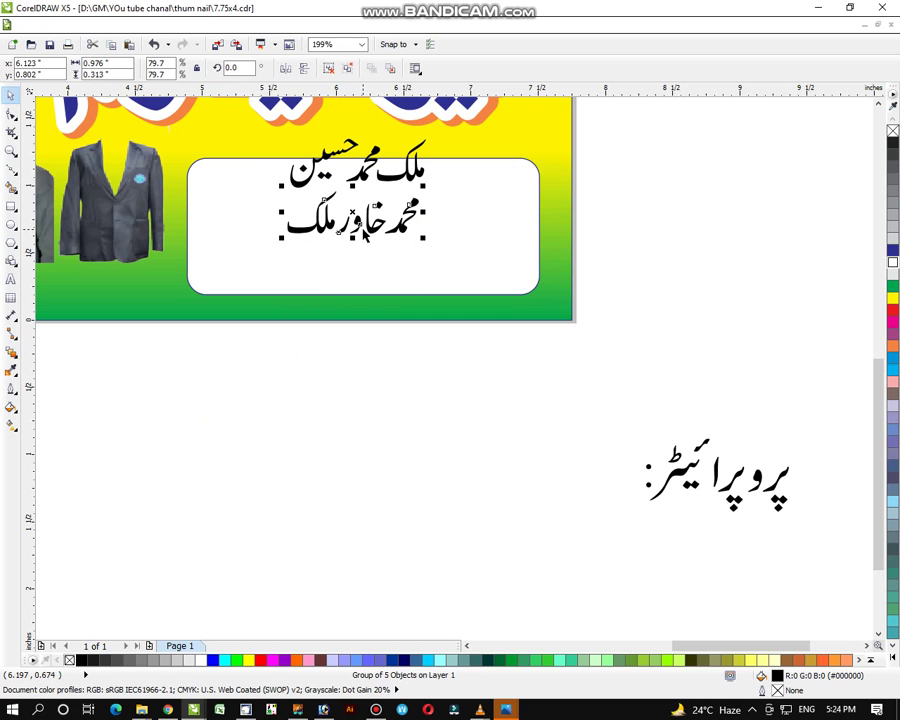
{"action": "left_click", "coordinate": [422, 176], "text": "shift"}
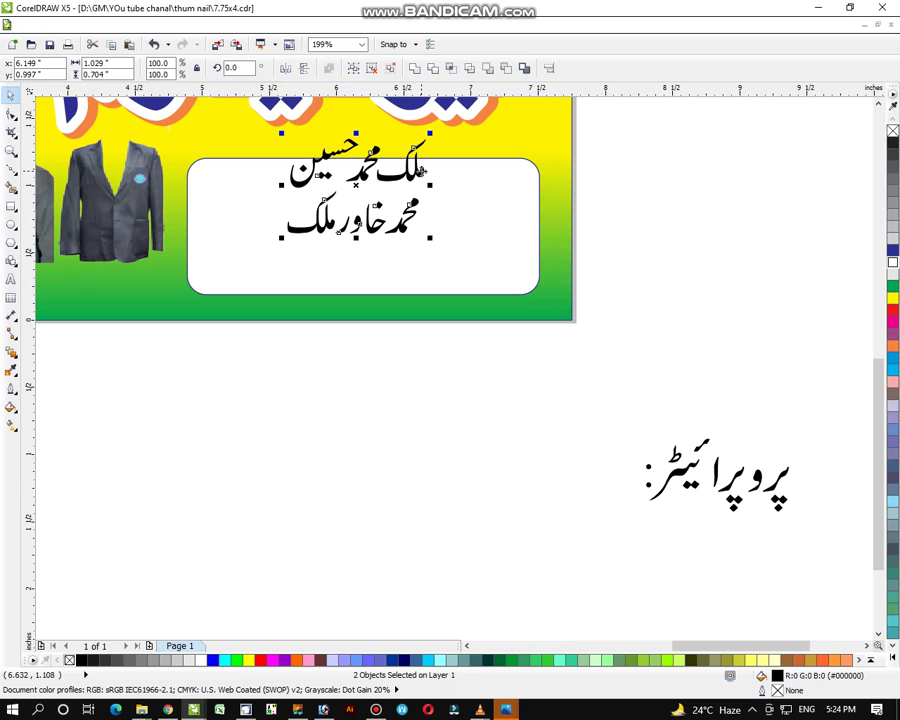
{"action": "key", "text": "e"}
Extend the white box's bottom edge and lower both name lines inside it
{"action": "left_click", "coordinate": [408, 178]}
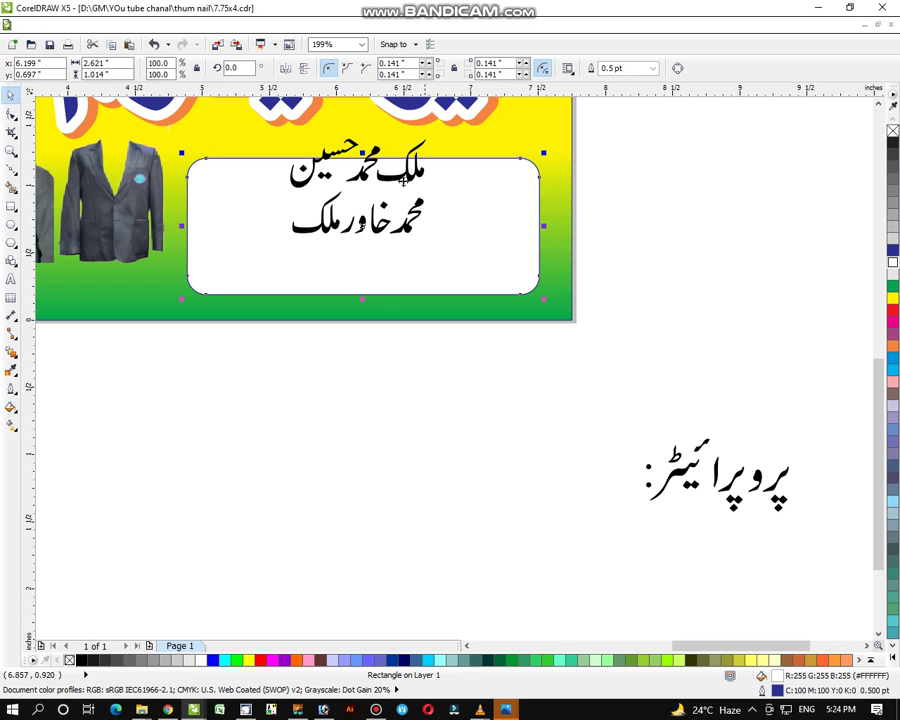
{"action": "left_click_drag", "start_coordinate": [363, 298], "coordinate": [363, 310]}
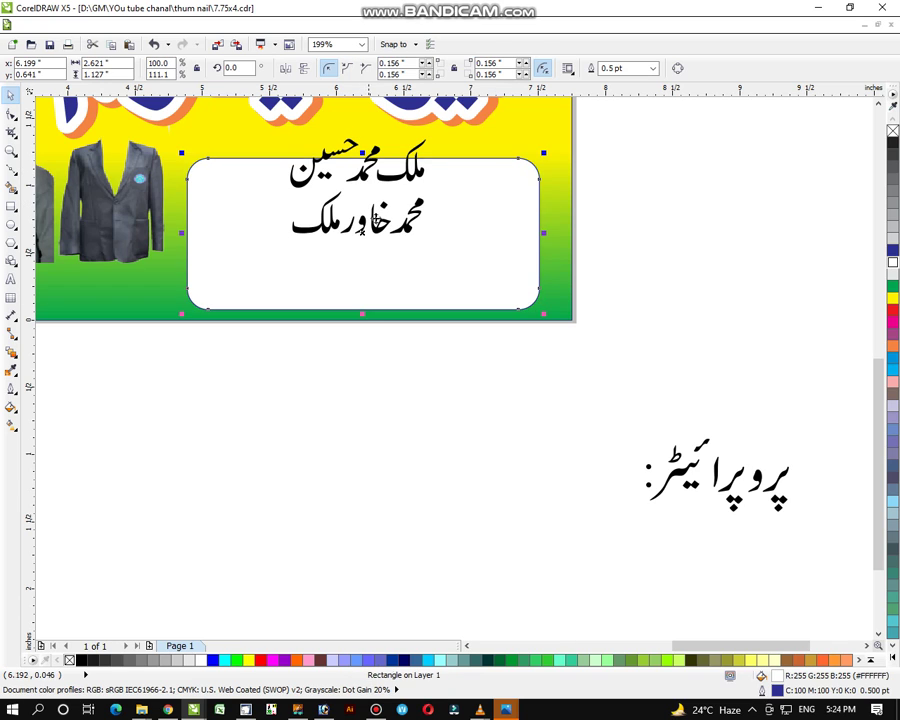
{"action": "left_click_drag", "start_coordinate": [362, 153], "coordinate": [365, 143]}
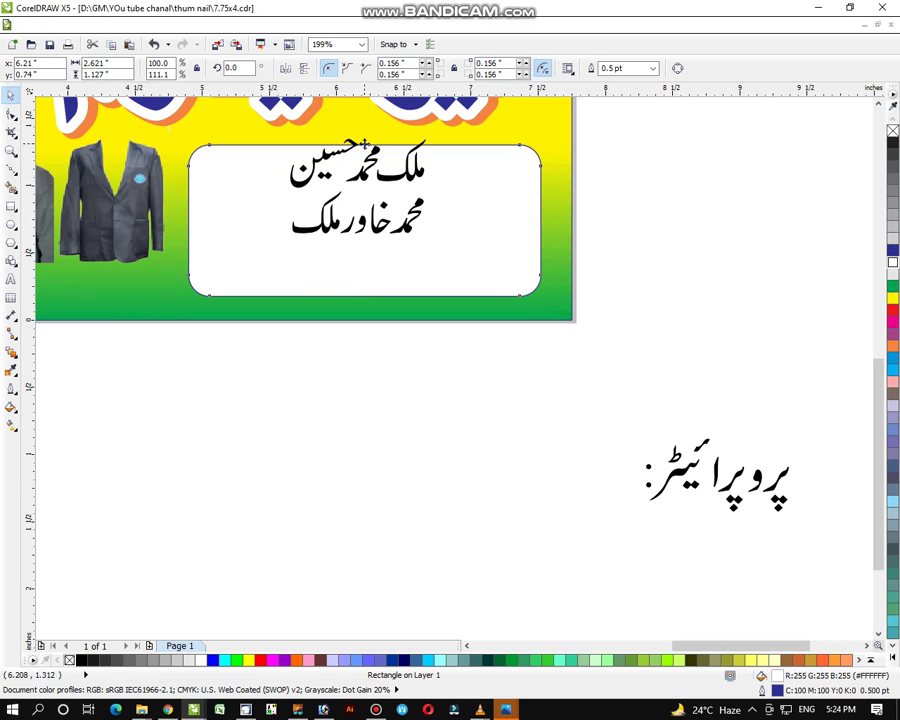
{"action": "key", "text": "ctrl+z"}
{"action": "left_click_drag", "start_coordinate": [243, 362], "coordinate": [444, 104]}
{"action": "left_click_drag", "start_coordinate": [357, 178], "coordinate": [355, 205]}
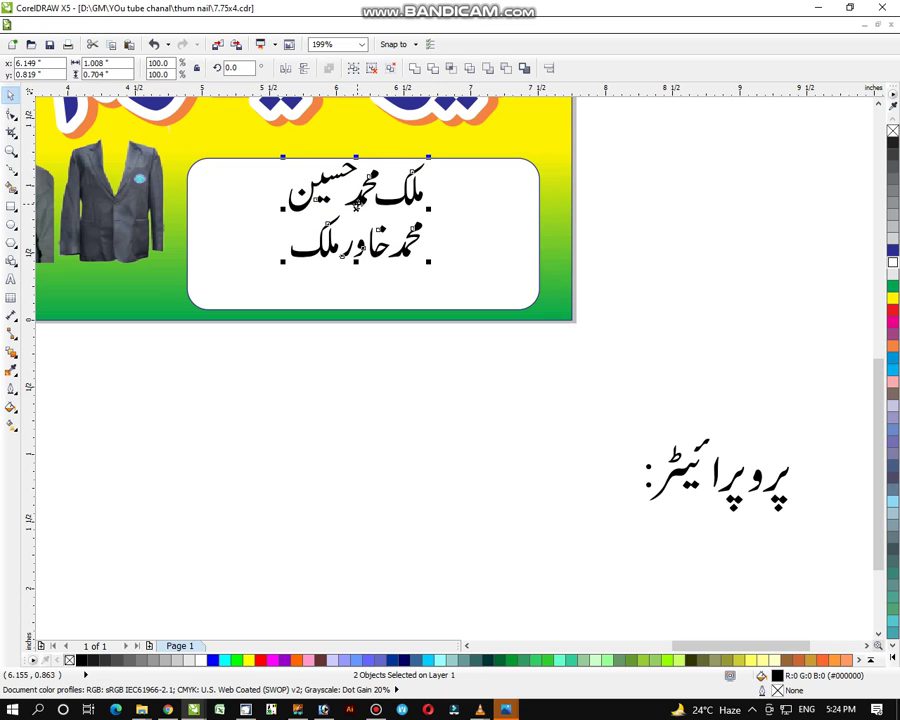
Make the two name lines dark blue and shrink the proprietor label to 47%
{"action": "left_click", "coordinate": [893, 249]}
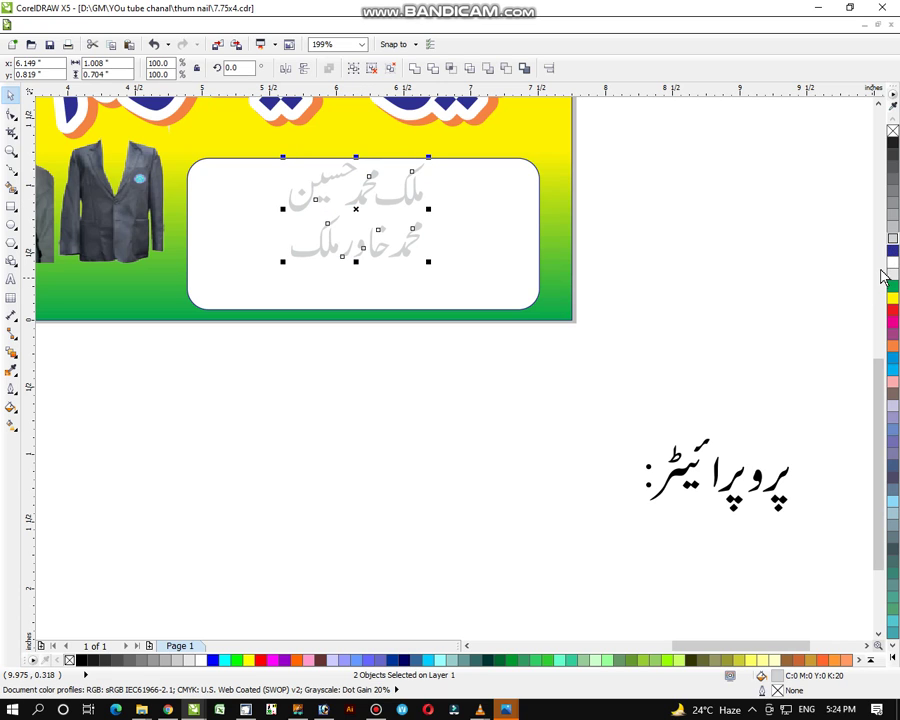
{"action": "left_click", "coordinate": [815, 366]}
{"action": "left_click_drag", "start_coordinate": [815, 366], "coordinate": [573, 582]}
{"action": "left_click_drag", "start_coordinate": [640, 517], "coordinate": [751, 478]}
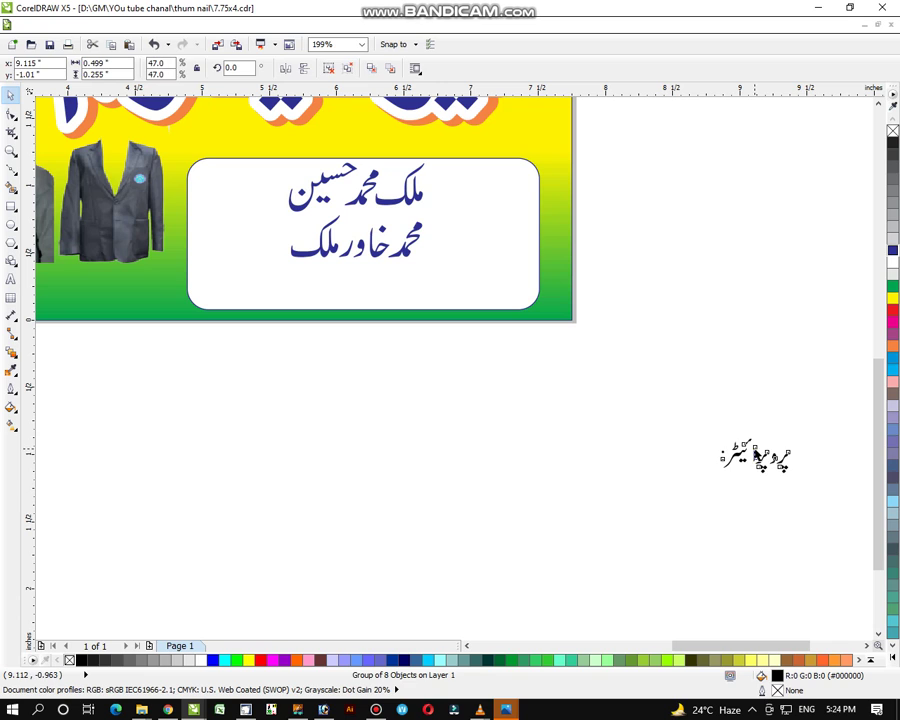
Place the proprietor label in the white box beside the names and colour it red
{"action": "left_click", "coordinate": [759, 488]}
{"action": "left_click", "coordinate": [755, 455]}
{"action": "left_click_drag", "start_coordinate": [755, 455], "coordinate": [524, 186]}
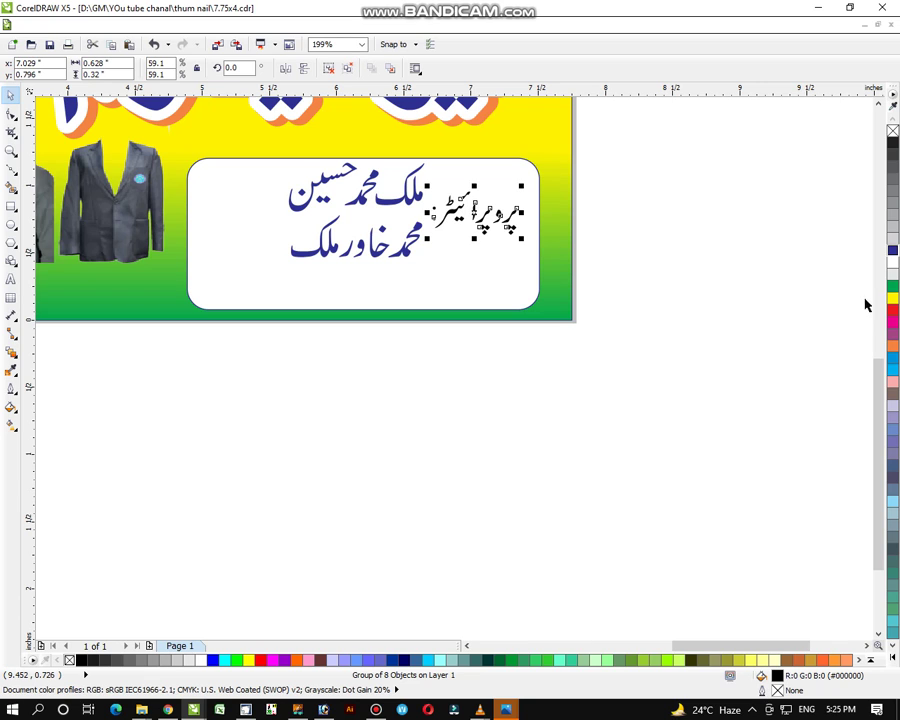
{"action": "left_click", "coordinate": [158, 432]}
Type the shop's two phone numbers as an Arial 24 pt line below the banner, nudged up-right
{"action": "left_click", "coordinate": [10, 279]}
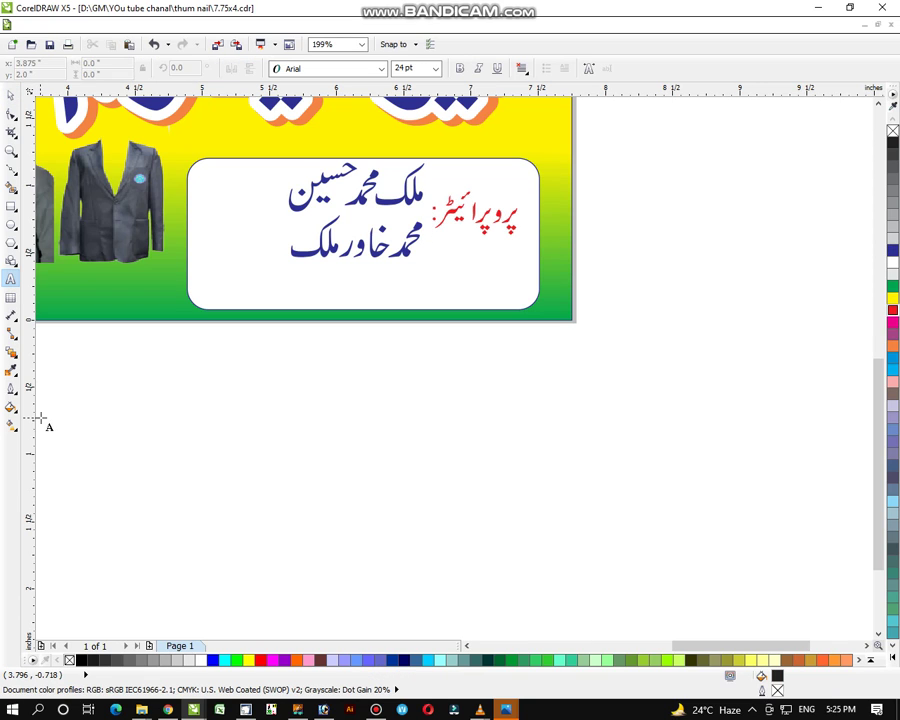
{"action": "left_click", "coordinate": [41, 416]}
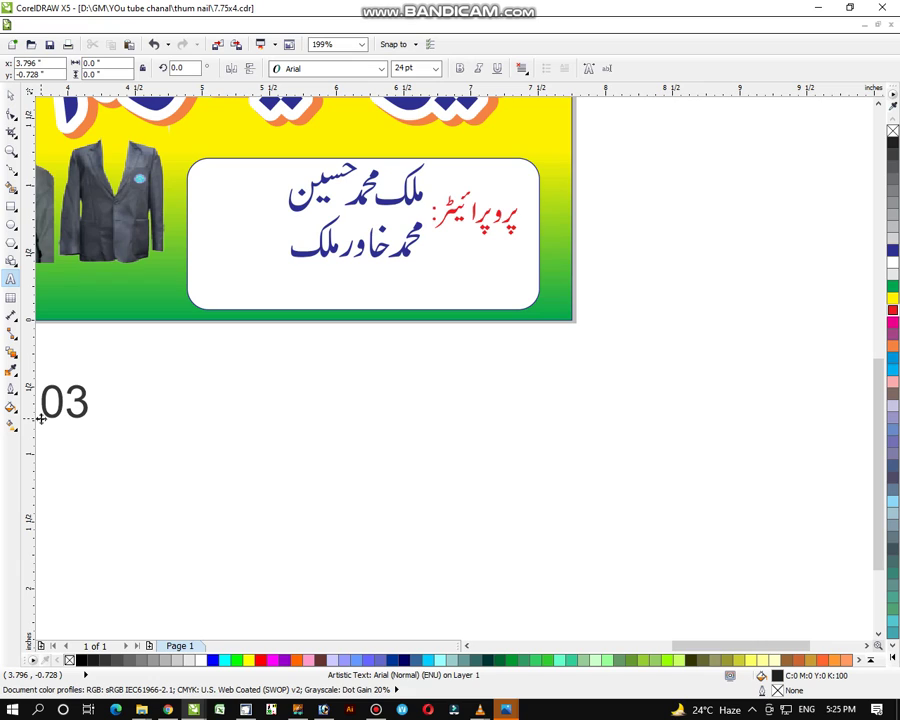
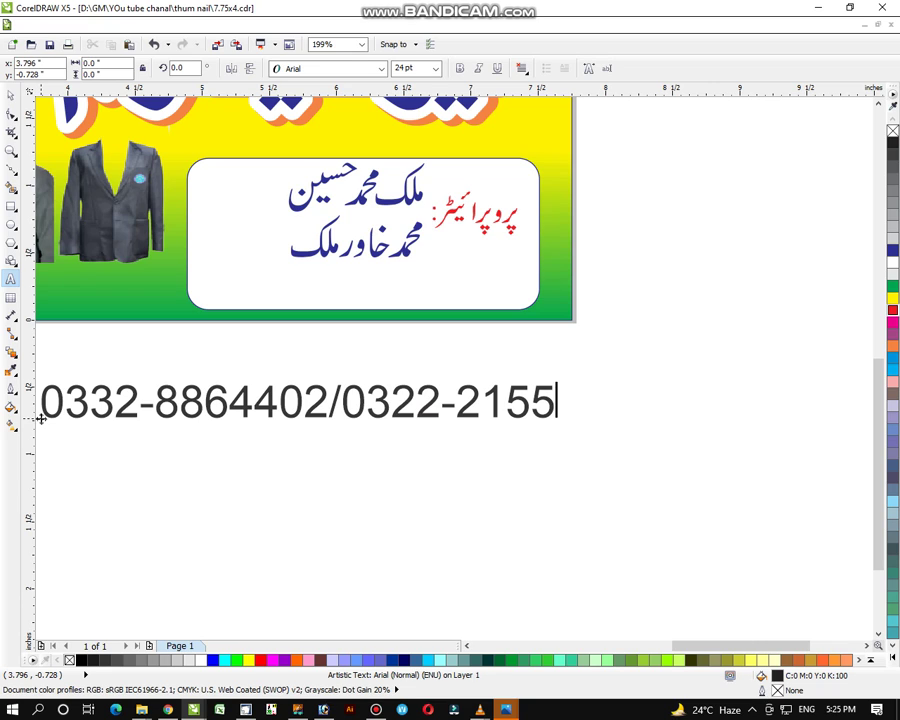
{"action": "left_click", "coordinate": [11, 93]}
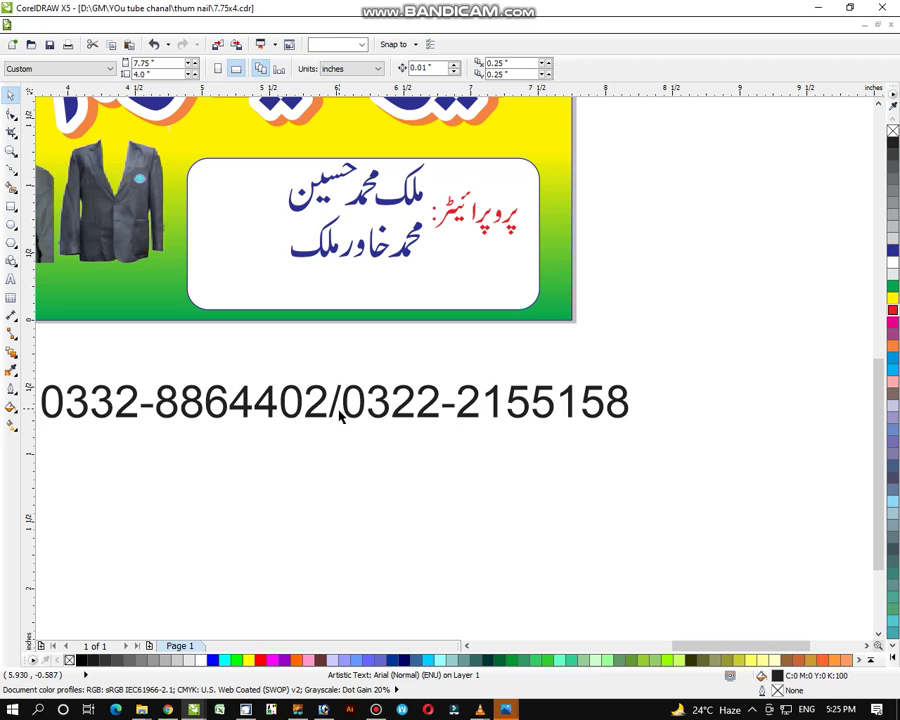
{"action": "left_click_drag", "start_coordinate": [337, 403], "coordinate": [423, 387]}
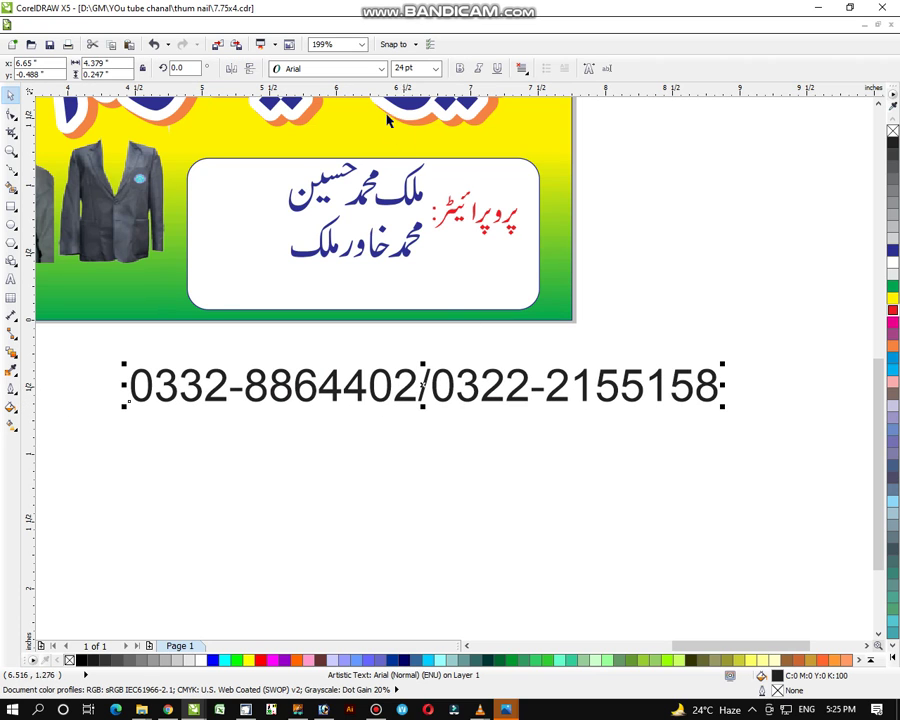
Set the phone numbers in Arial Black, scaled and narrowed along the white box's bottom
{"action": "left_click", "coordinate": [325, 68]}
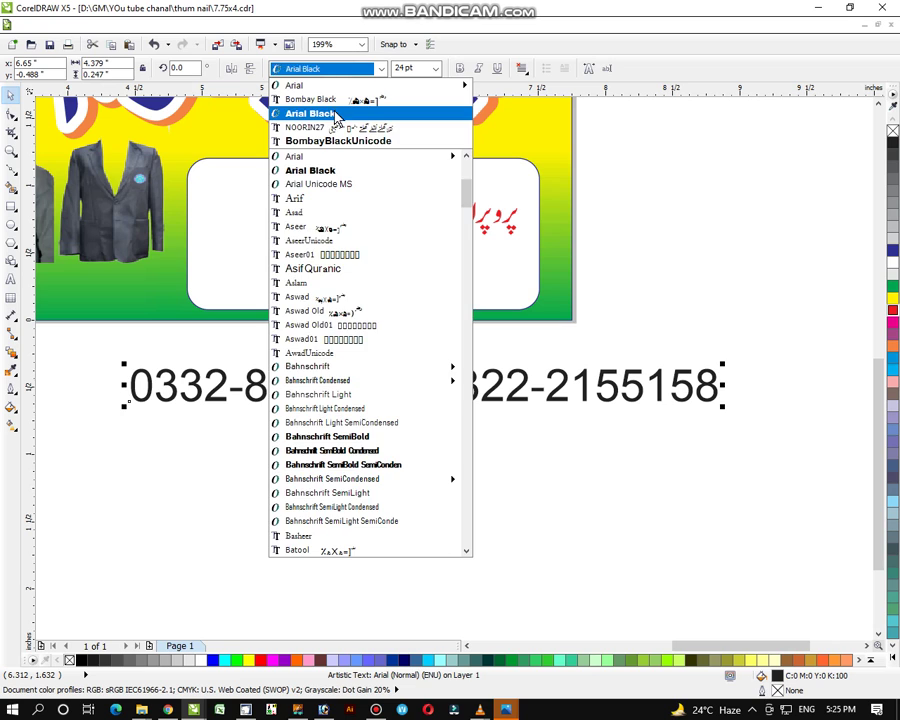
{"action": "left_click", "coordinate": [315, 113]}
{"action": "left_click_drag", "start_coordinate": [123, 406], "coordinate": [418, 400]}
{"action": "left_click_drag", "start_coordinate": [624, 380], "coordinate": [400, 290]}
{"action": "left_click_drag", "start_coordinate": [608, 289], "coordinate": [533, 290]}
Colour the phone numbers red and clear the selection
{"action": "left_click", "coordinate": [893, 318]}
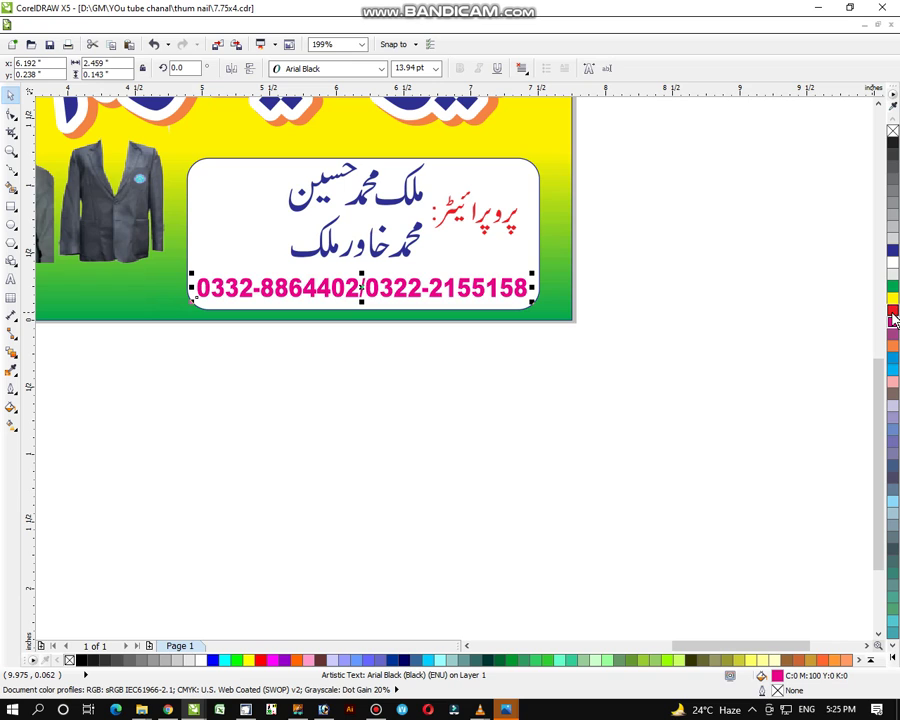
{"action": "left_click", "coordinate": [603, 332]}
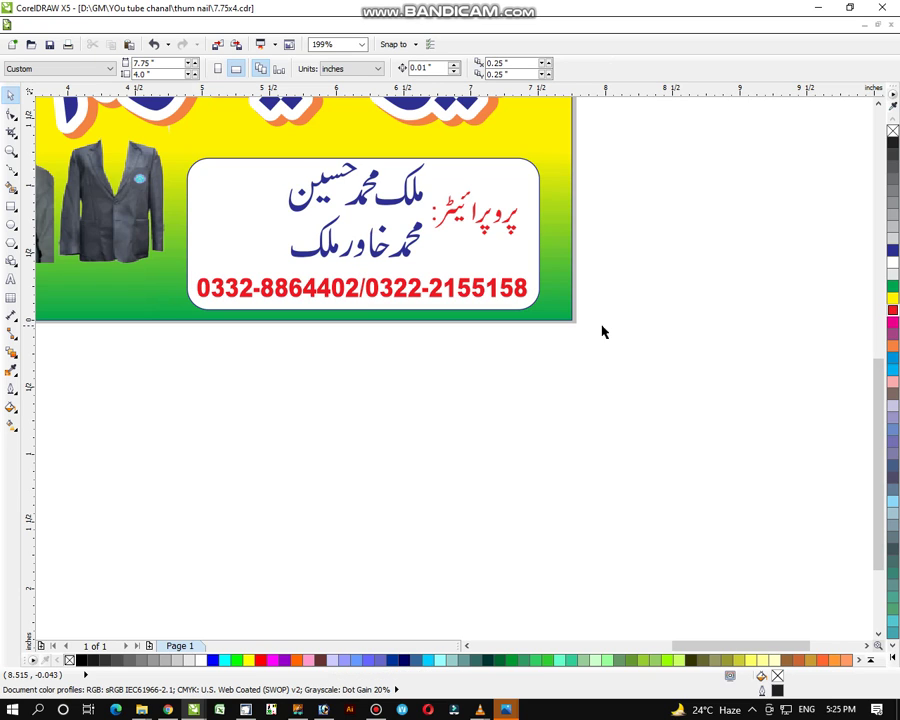
{"action": "left_click", "coordinate": [513, 299]}
{"action": "left_click", "coordinate": [520, 270], "text": "shift"}
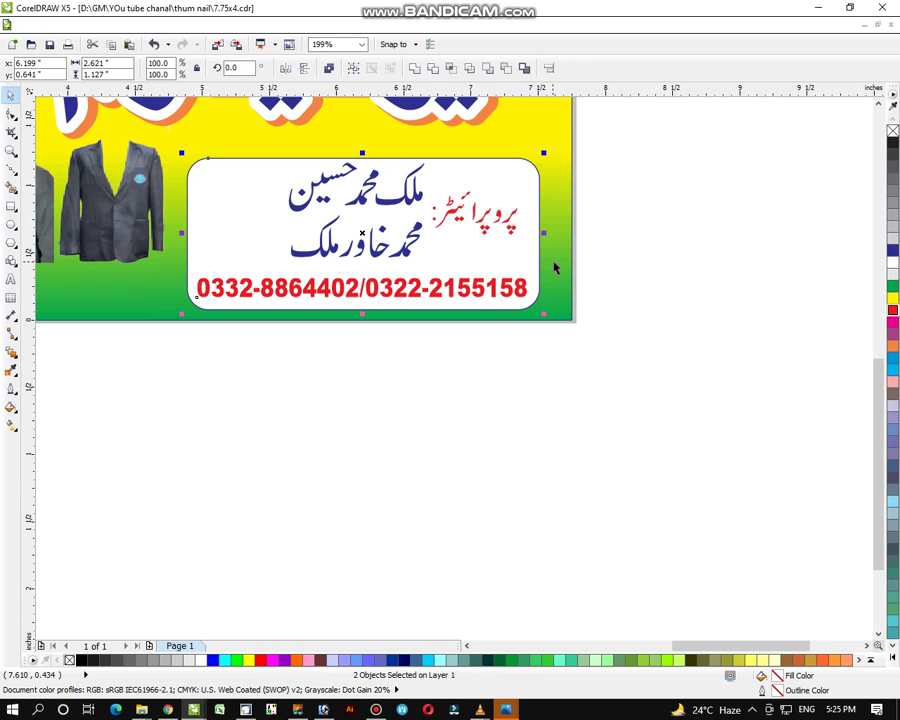
{"action": "left_click", "coordinate": [619, 283]}
Zoom out to frame the entire finished uniform banner in the window
{"action": "left_click", "coordinate": [12, 151]}
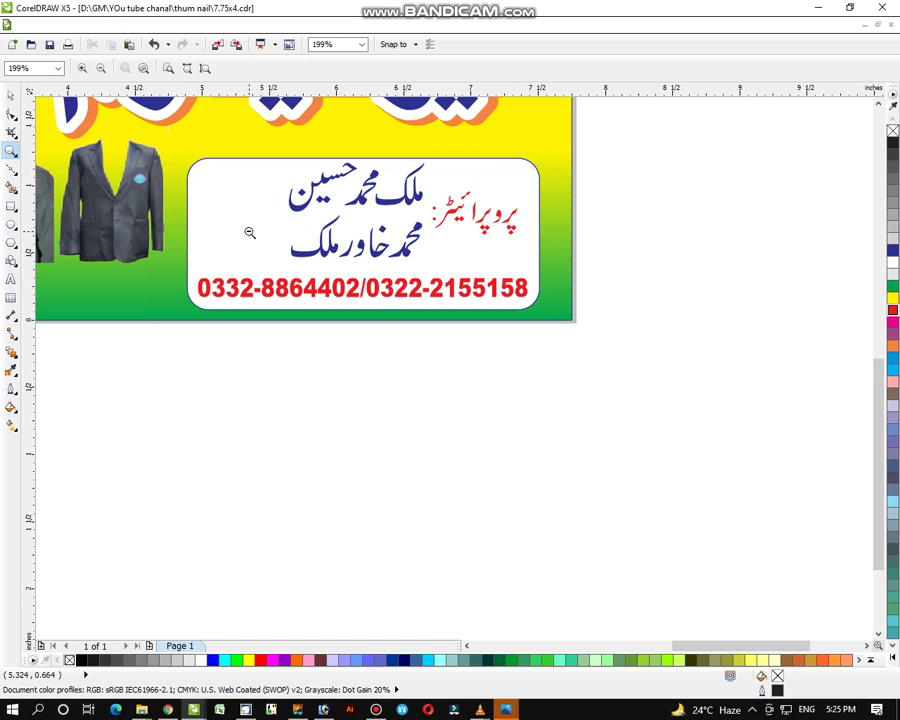
{"action": "scroll", "coordinate": [249, 233], "scroll_direction": "down", "scroll_amount": 2}
{"action": "left_click_drag", "start_coordinate": [110, 118], "coordinate": [695, 452]}
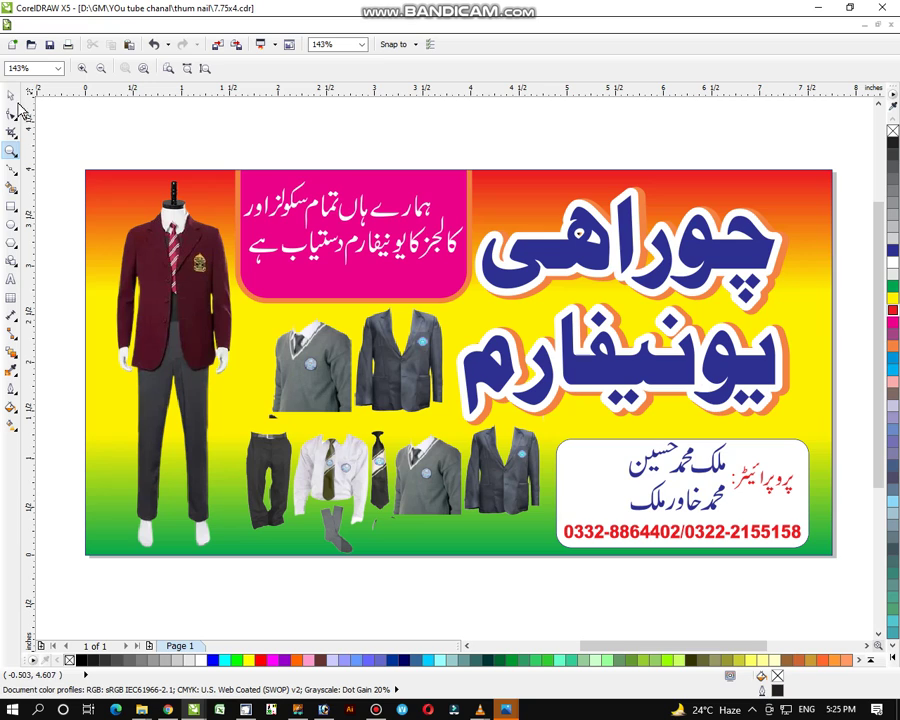
{"action": "left_click", "coordinate": [10, 95]}
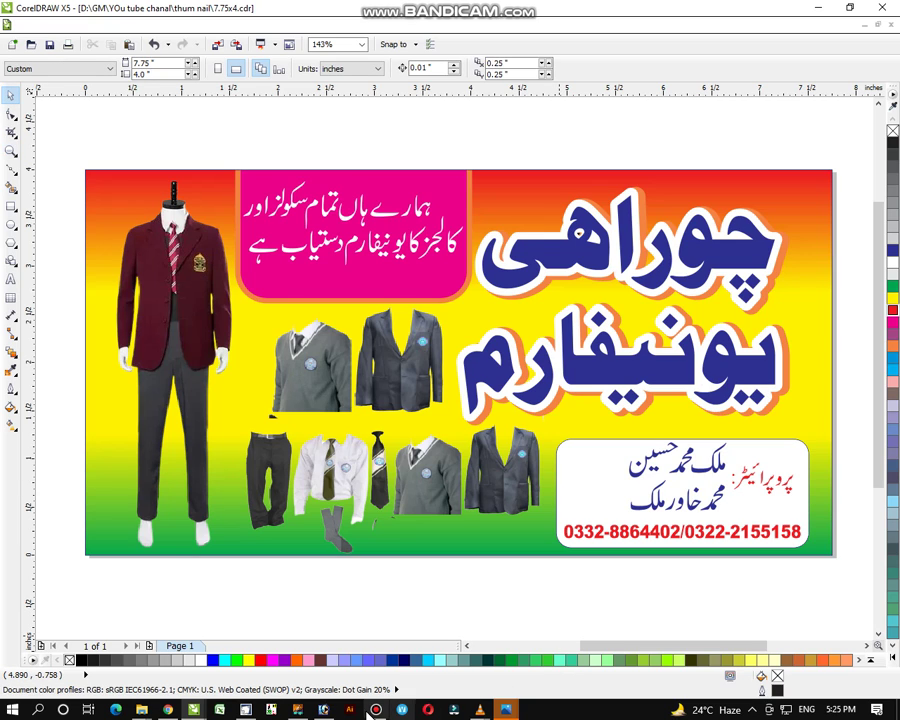
{"action": "mouse_move", "coordinate": [377, 711]}
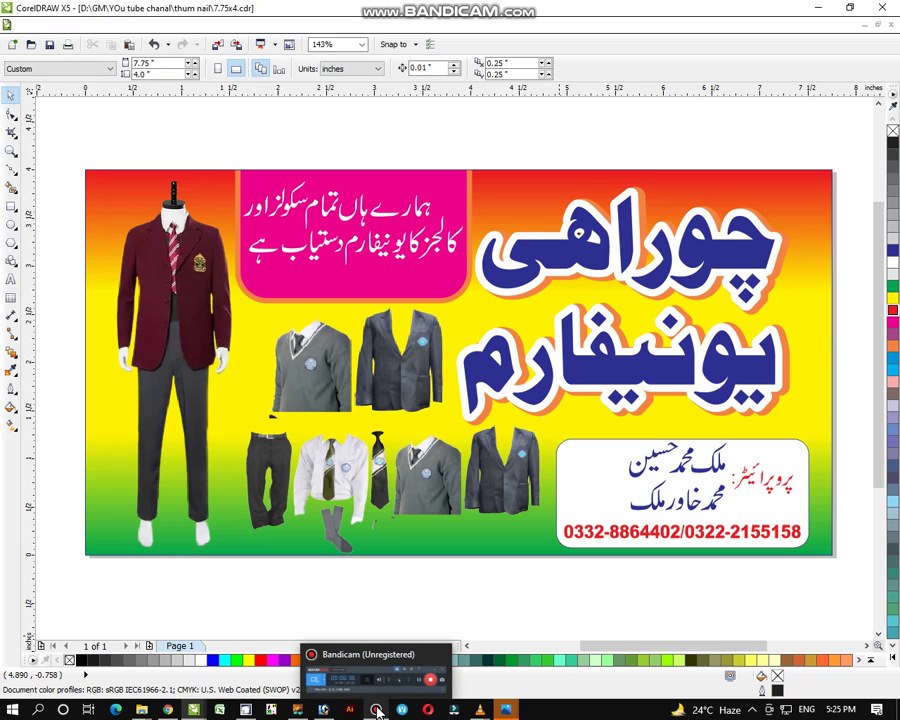